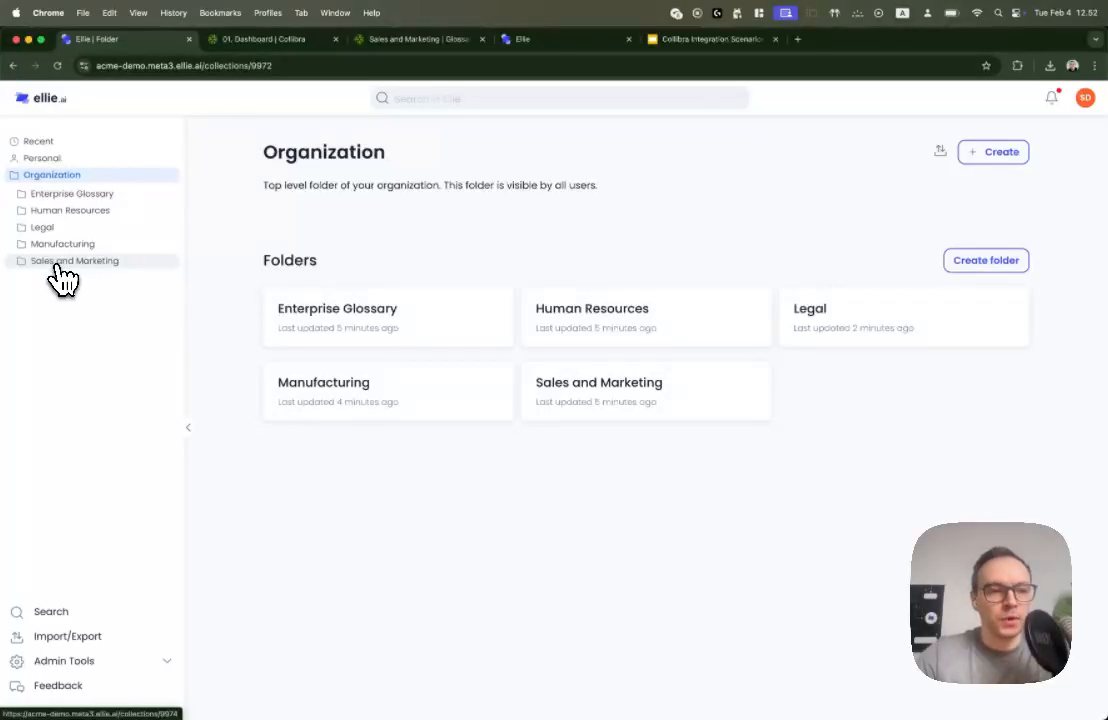
Open the Sales and Marketing folder and look through its glossary entities
click(60, 261)
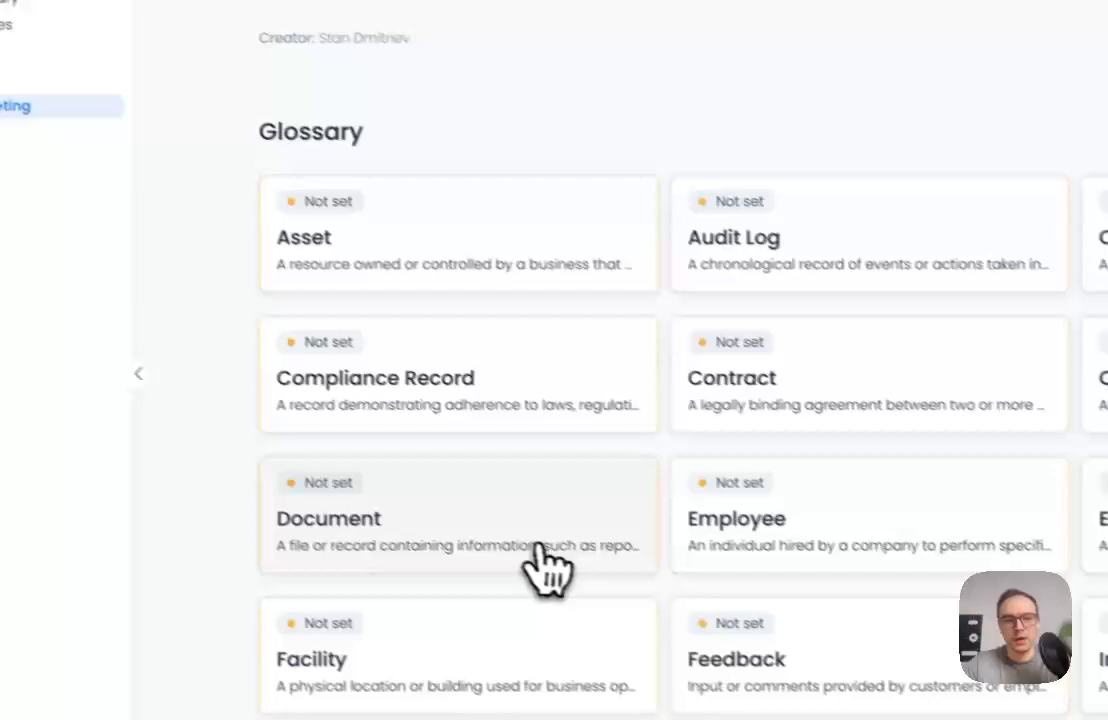
scroll(640, 605, down, 3)
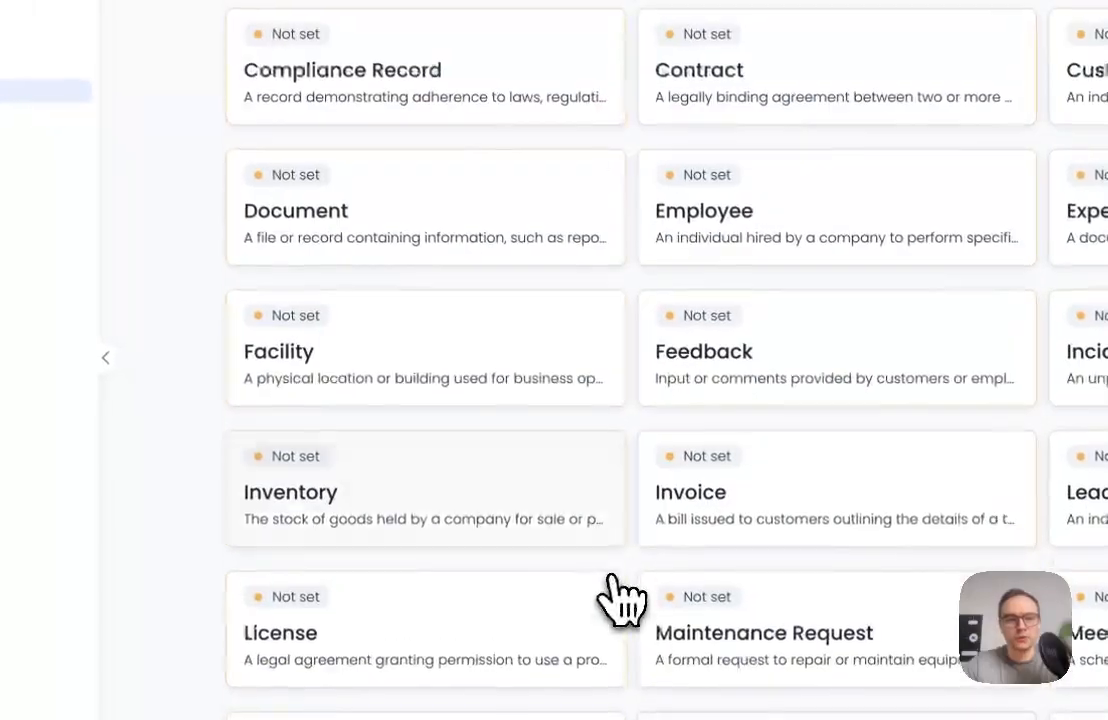
scroll(640, 605, up, 3)
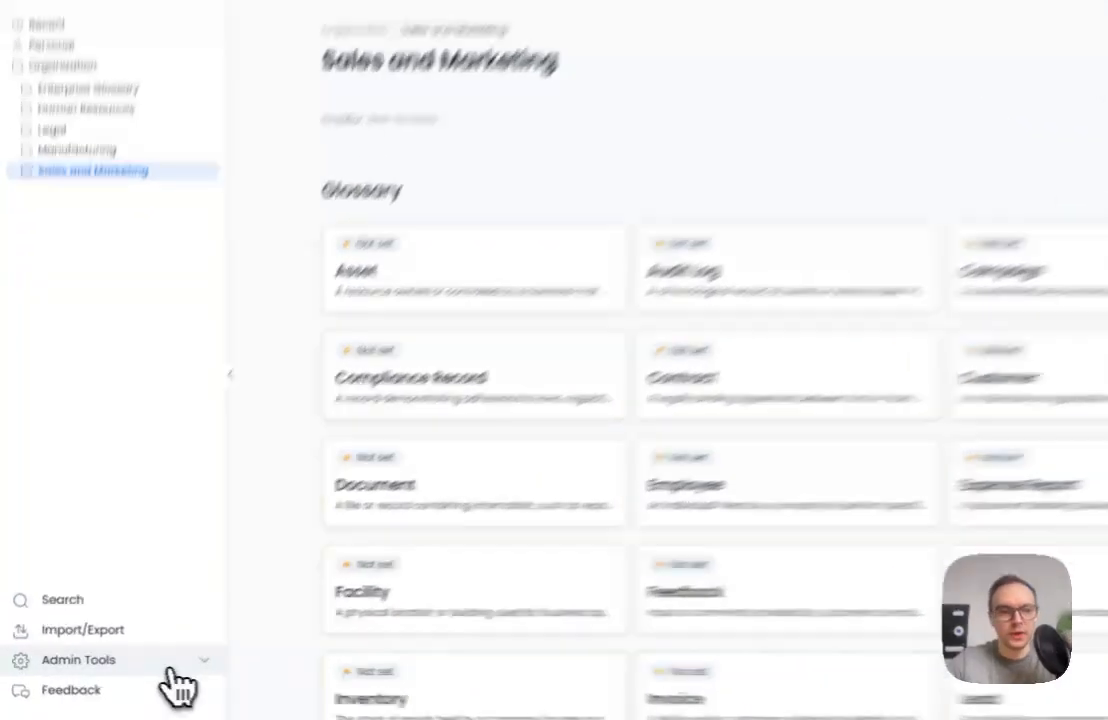
Start a new Collibra connection in the admin connectors
click(141, 664)
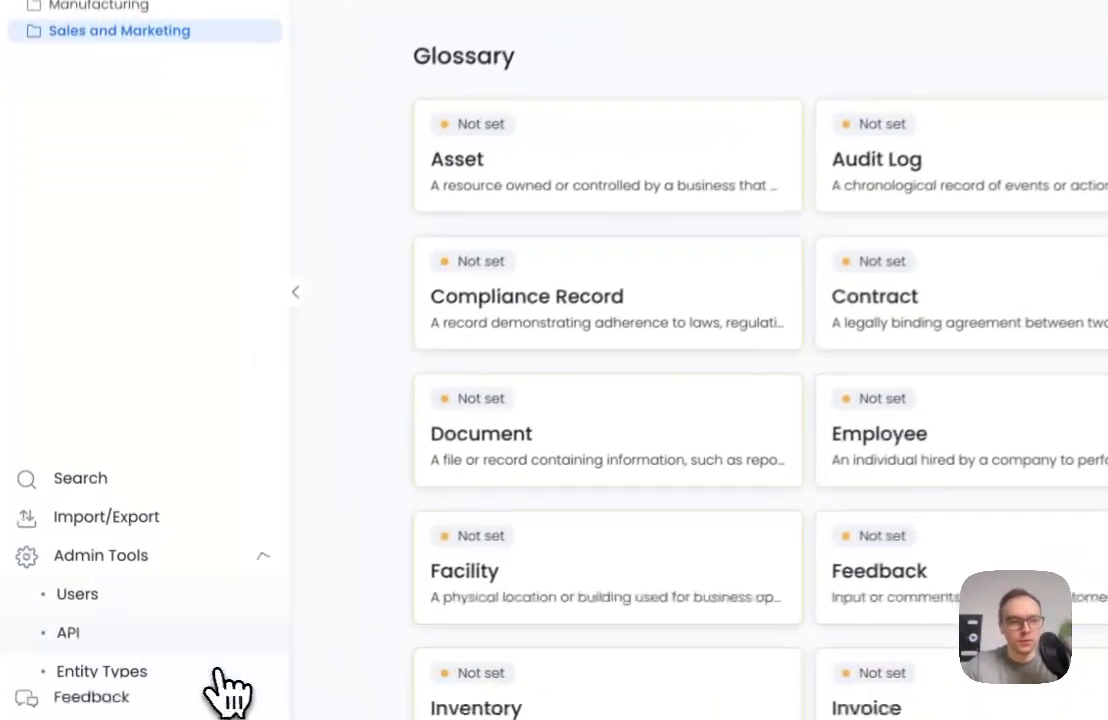
click(95, 660)
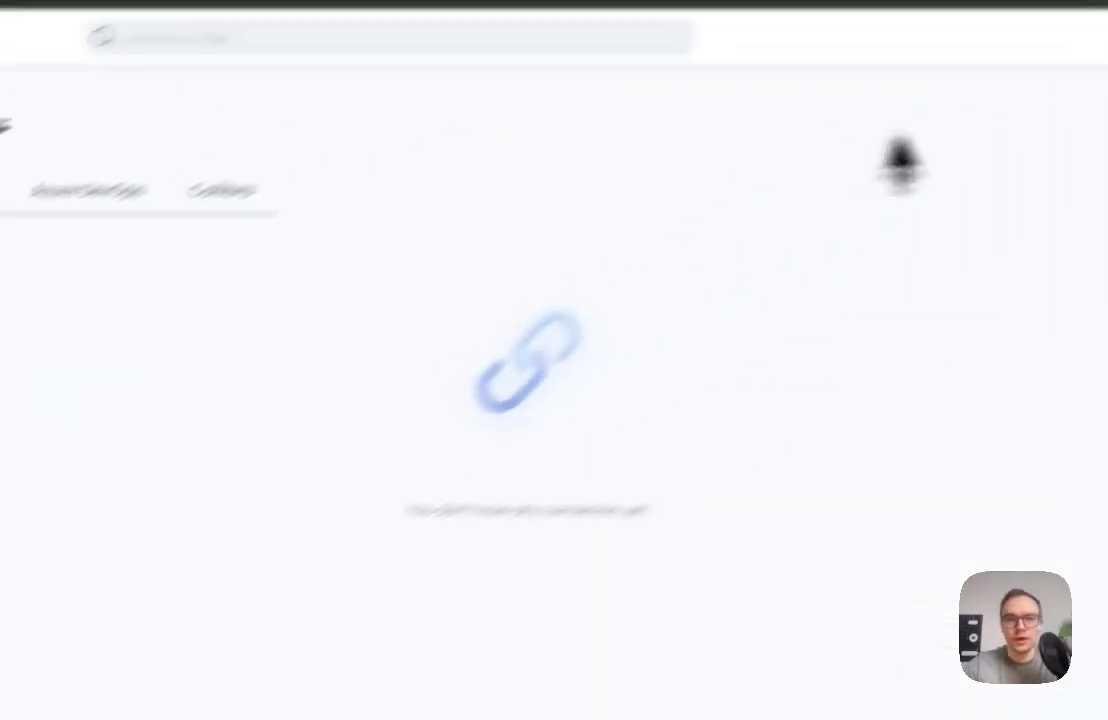
click(1040, 182)
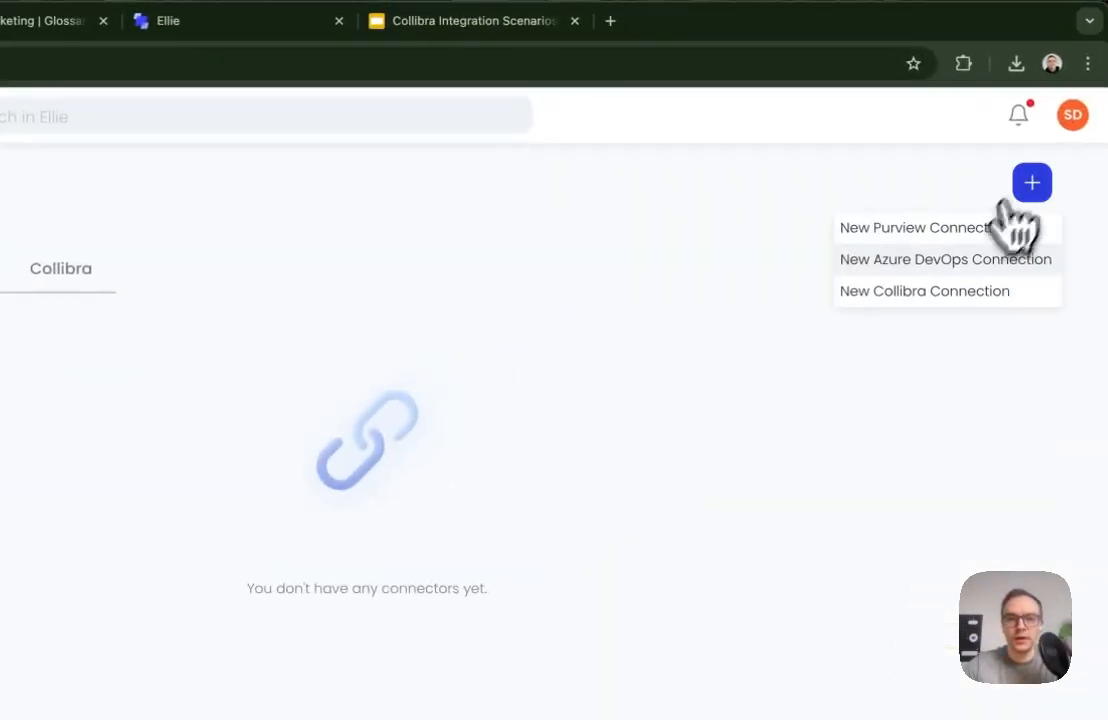
click(950, 292)
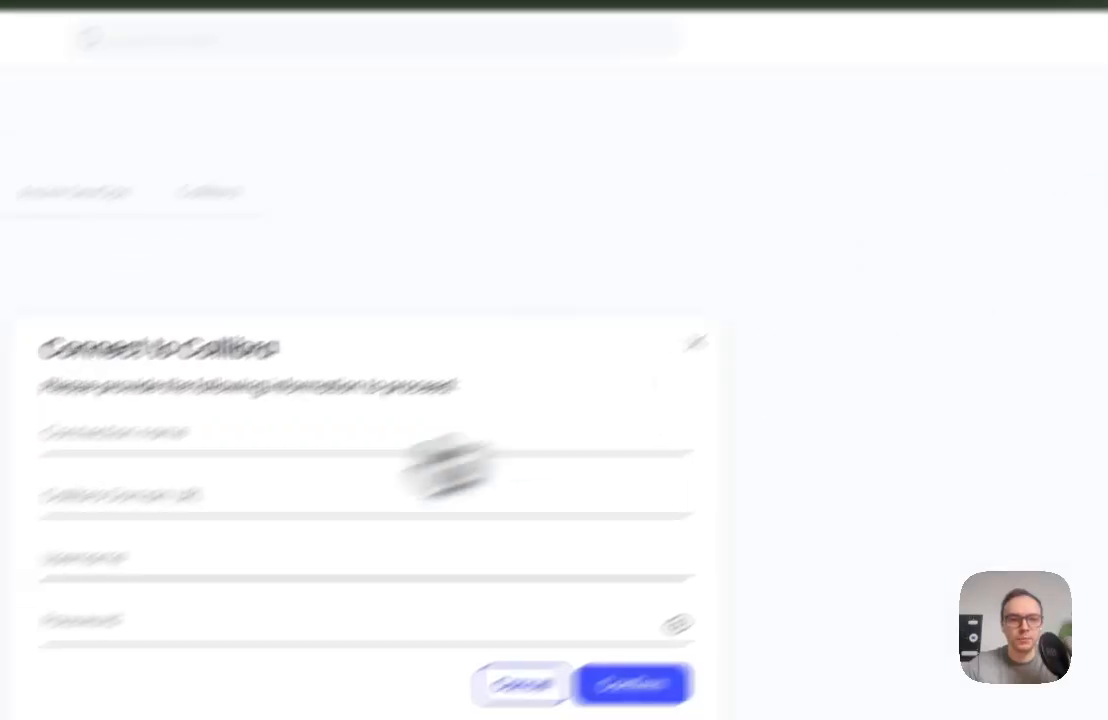
Name the connection "Ellie Master, Sales and Marketing Folder" and set its Collibra domain URL to ellie.collibra.com
click(357, 322)
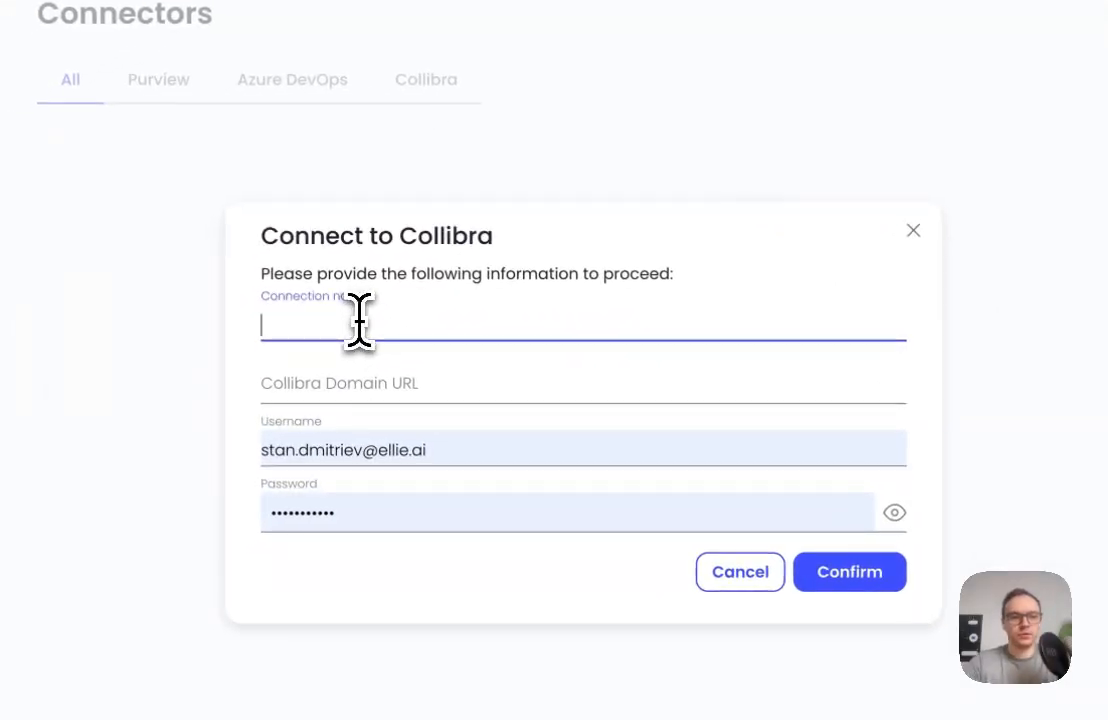
text(Collibra)
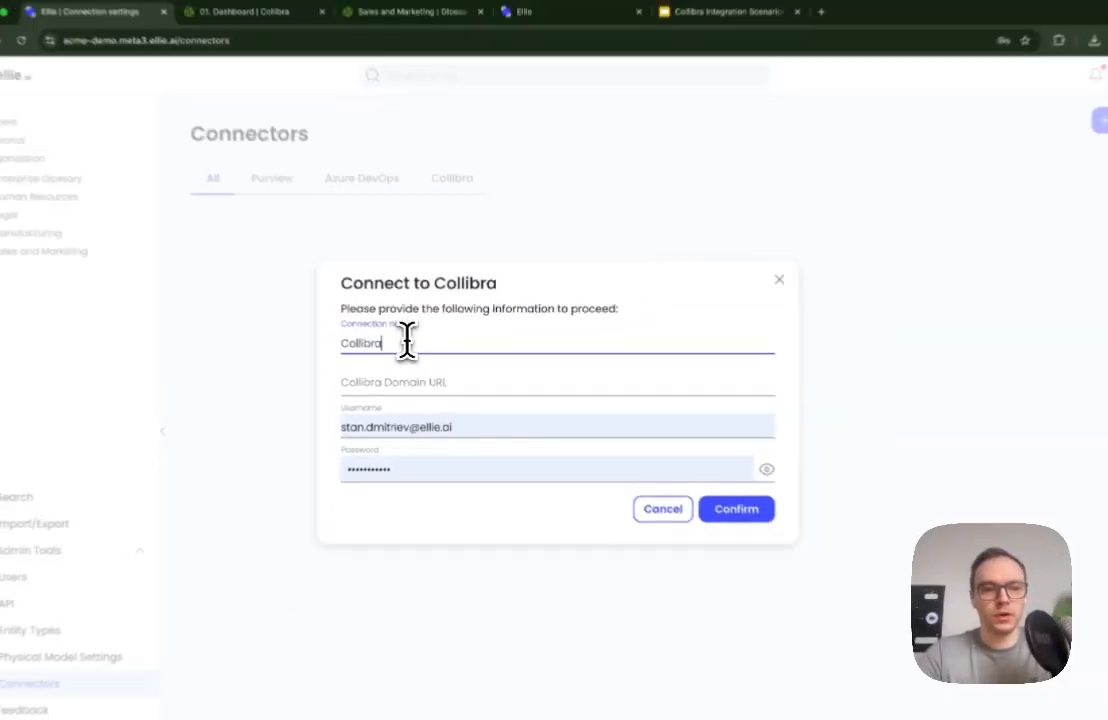
key(super+a)
text(Ellie Ma)
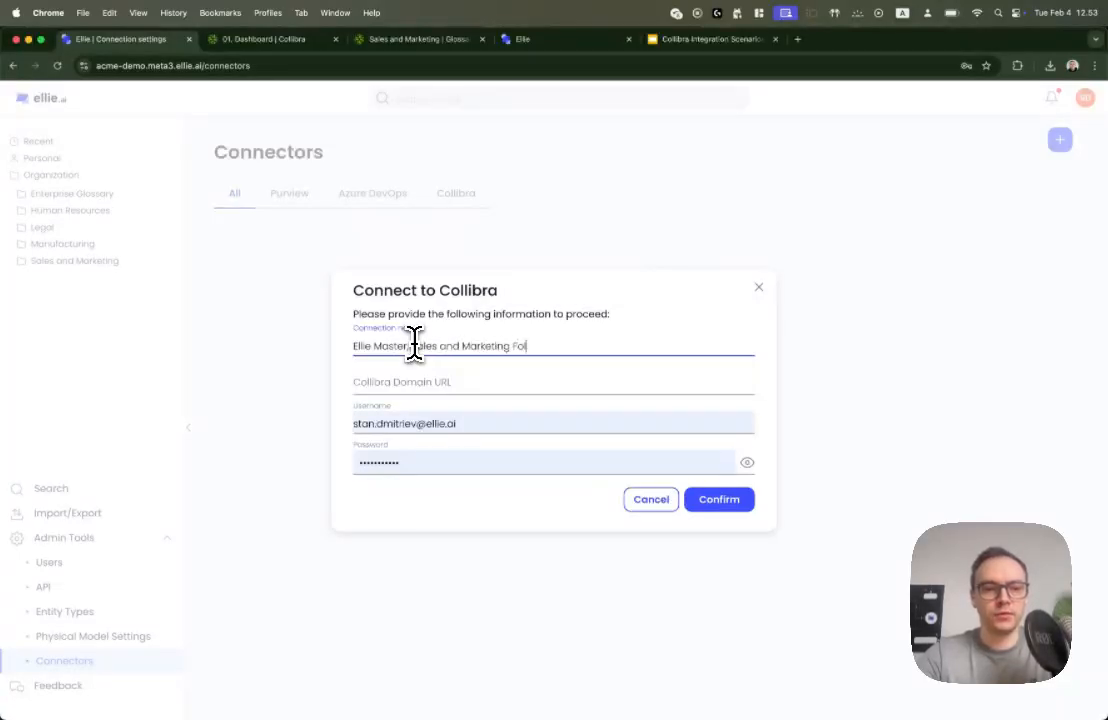
click(400, 379)
text(ellie.collibra.com)
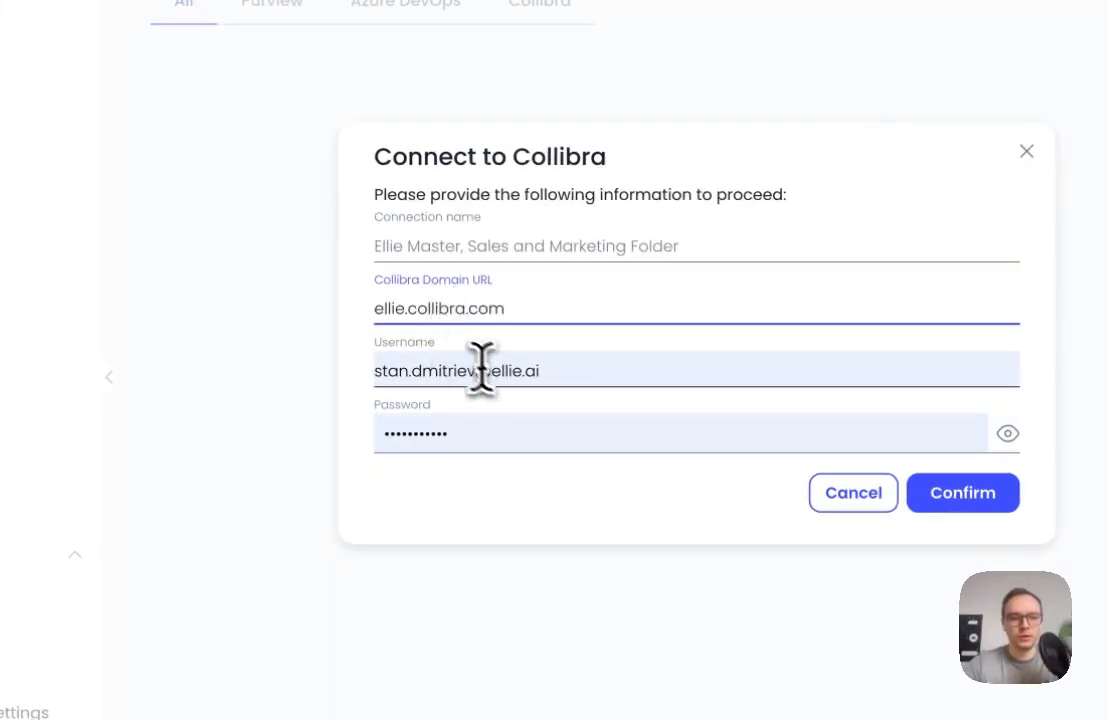
Replace the prefilled username with the Collibra account username and confirm the connection, closing the browser's password-saving prompt
triple_click(515, 368)
text(stan)
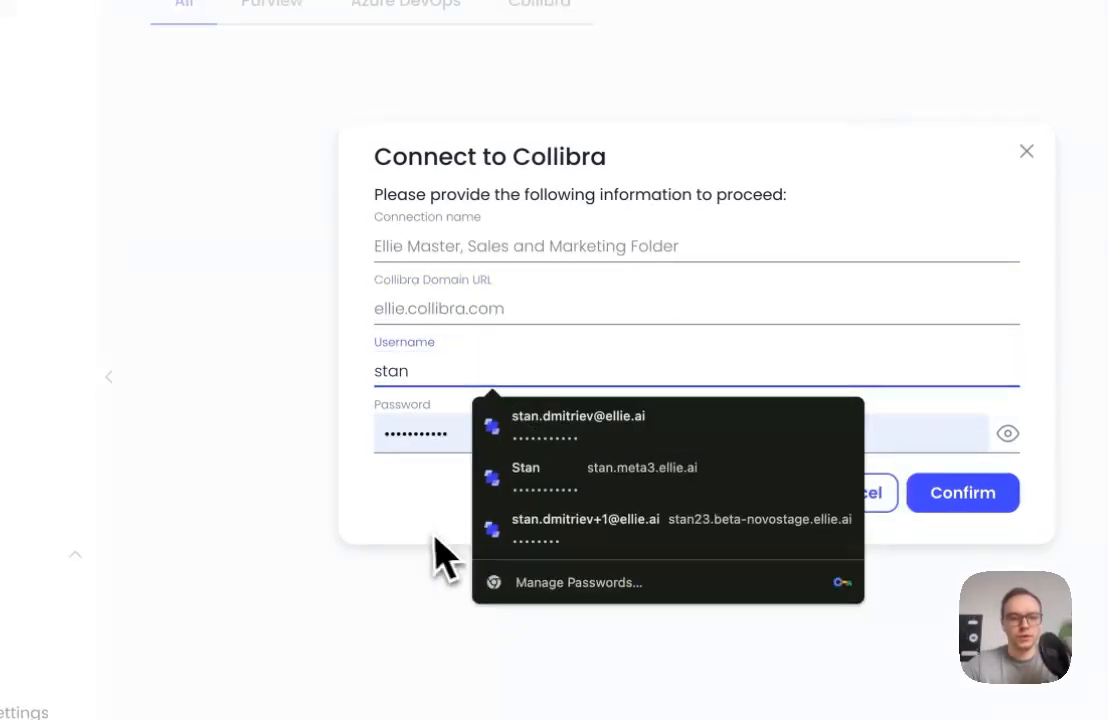
click(940, 495)
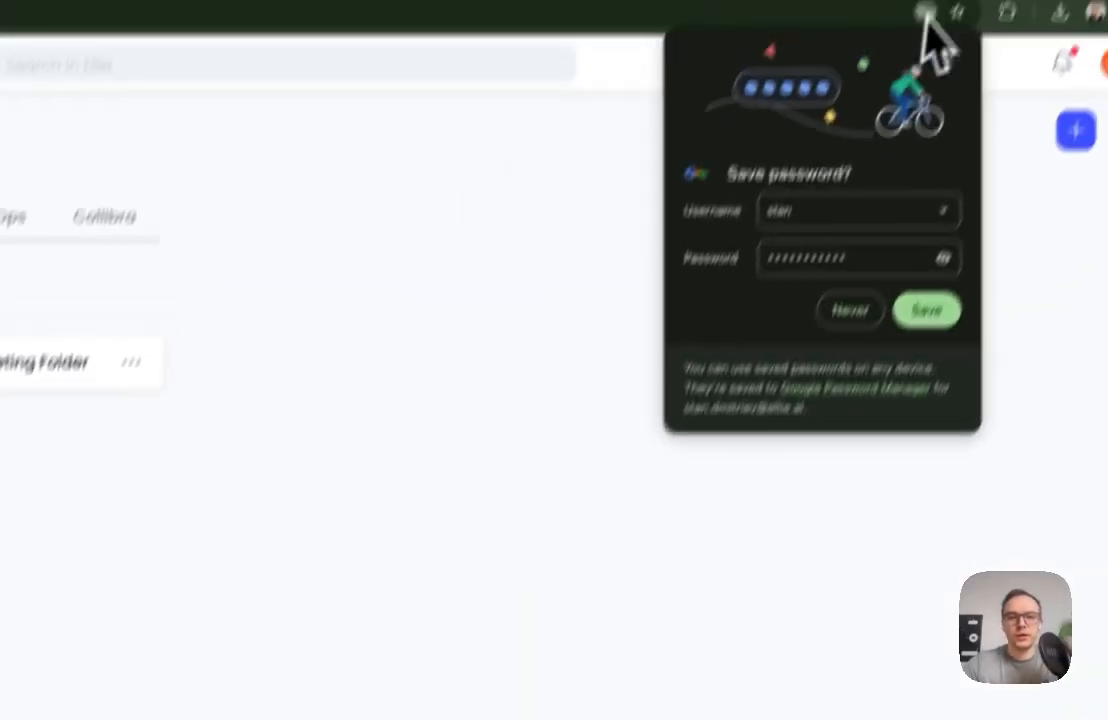
click(911, 144)
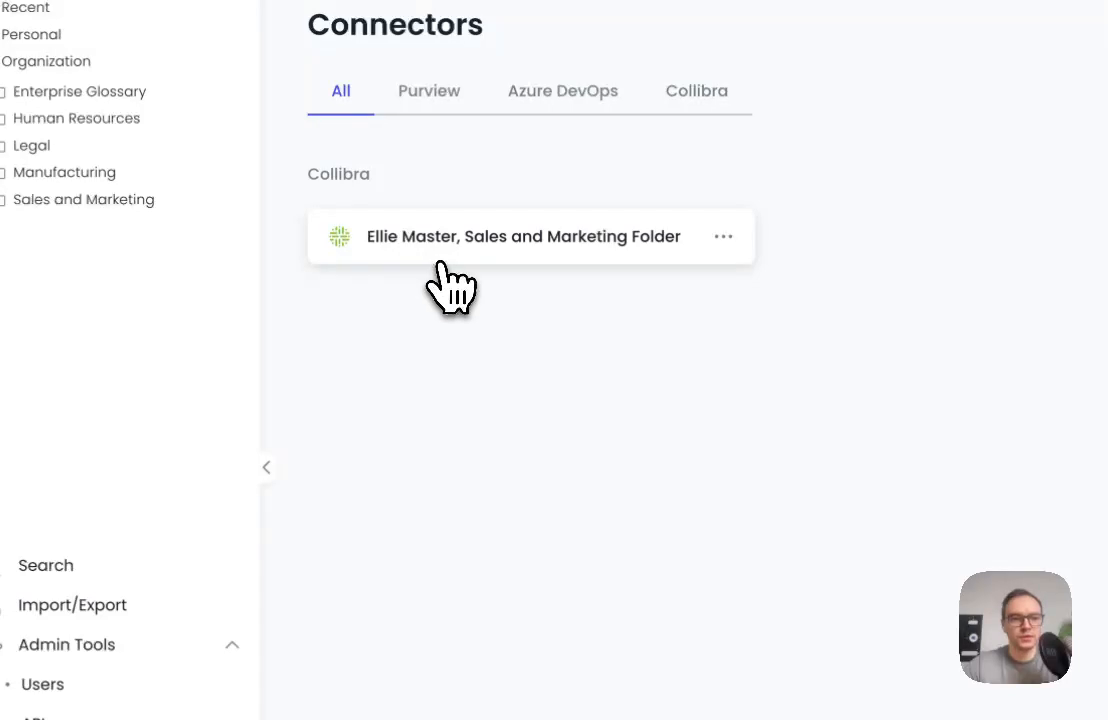
In the new connection, map Ellie's Sales and Marketing folder to Collibra's Sales and Marketing domain and save the mapping
click(445, 270)
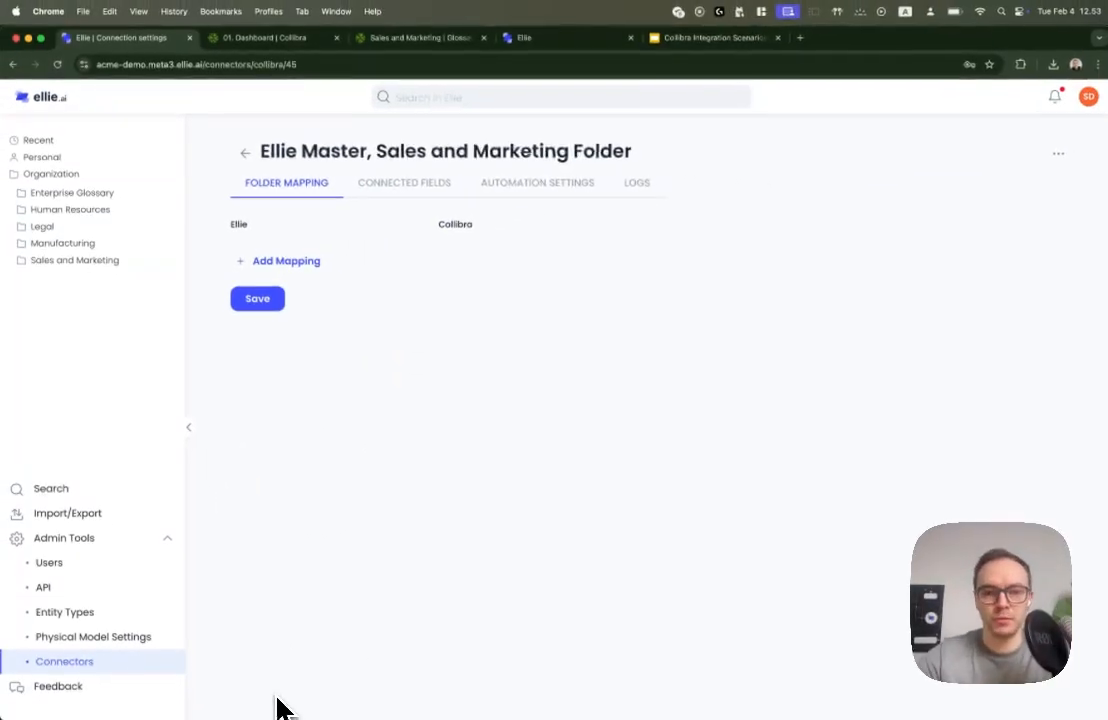
click(285, 261)
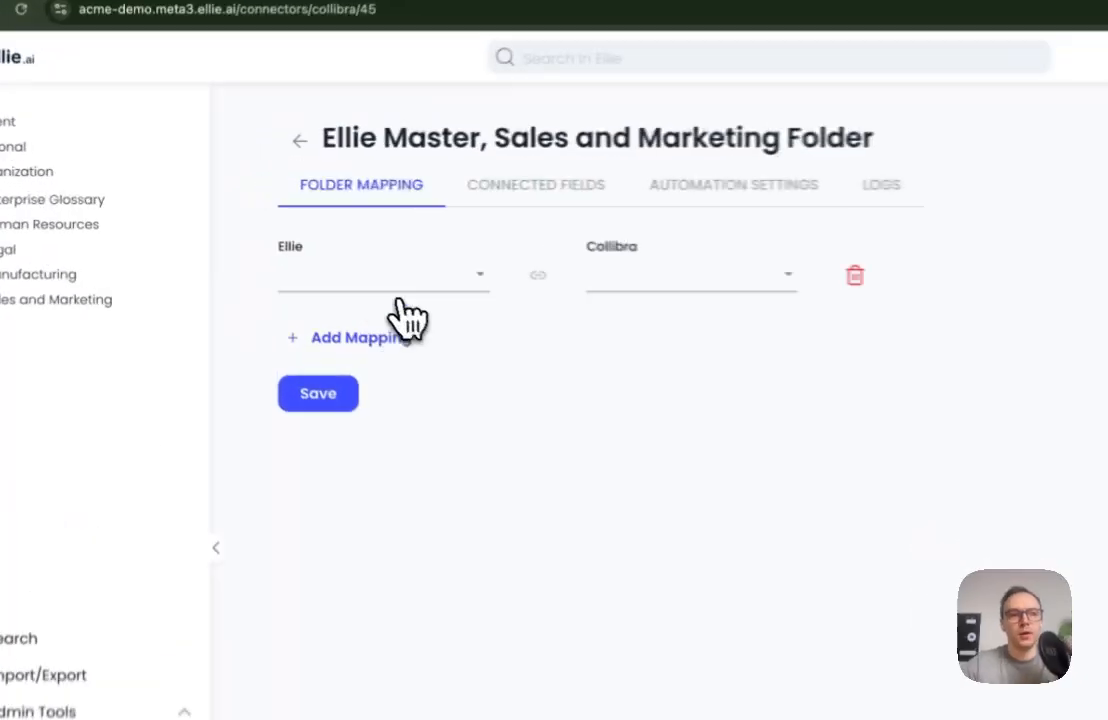
click(312, 258)
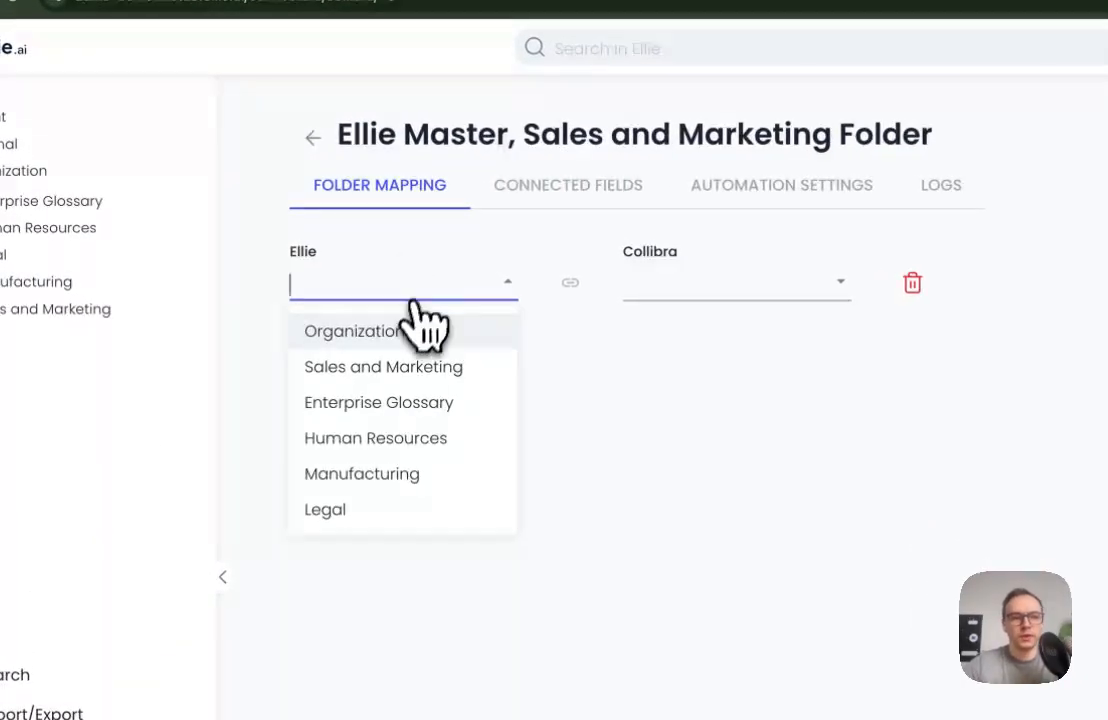
click(383, 368)
click(740, 290)
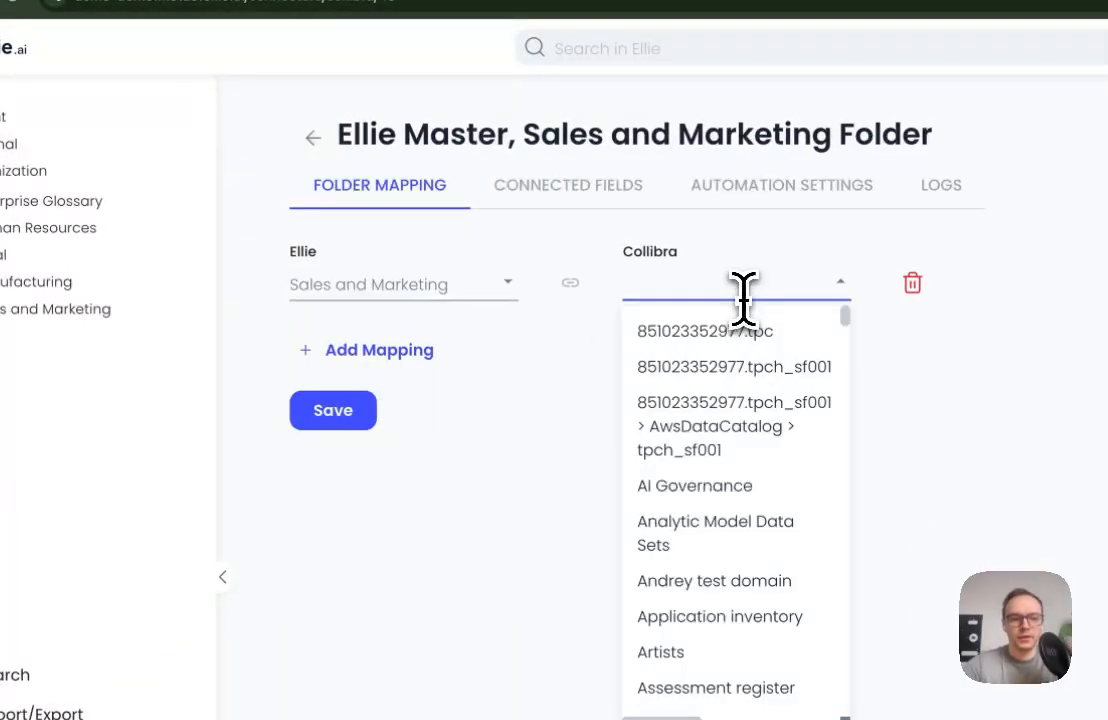
text(sales)
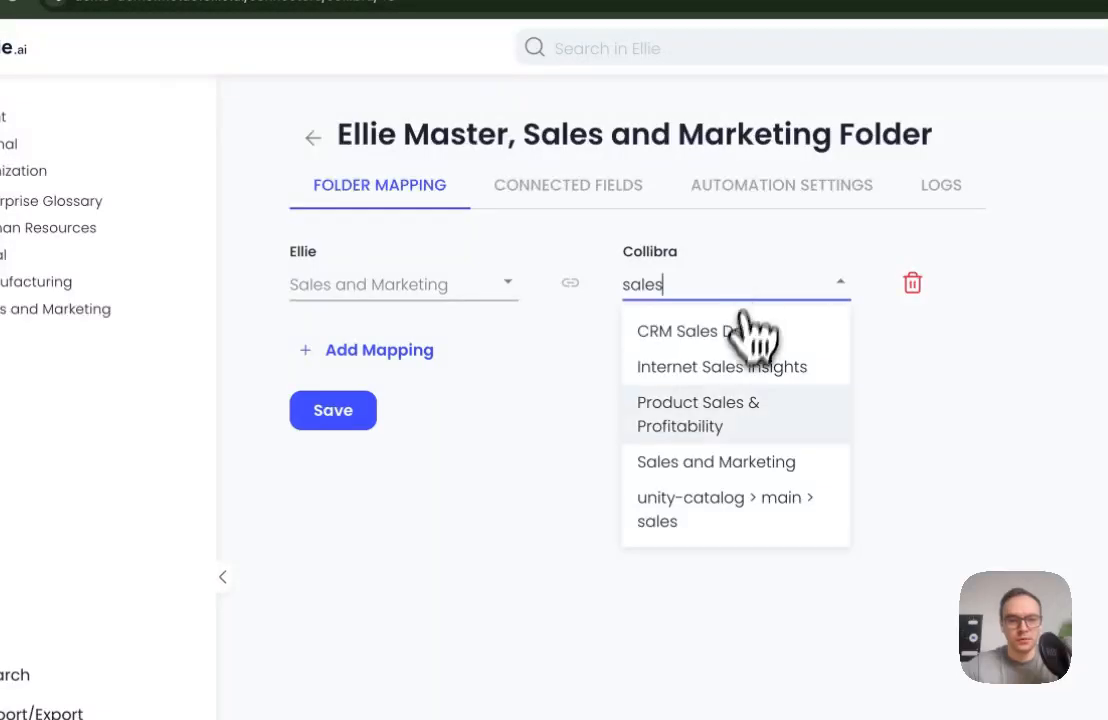
click(707, 462)
click(329, 405)
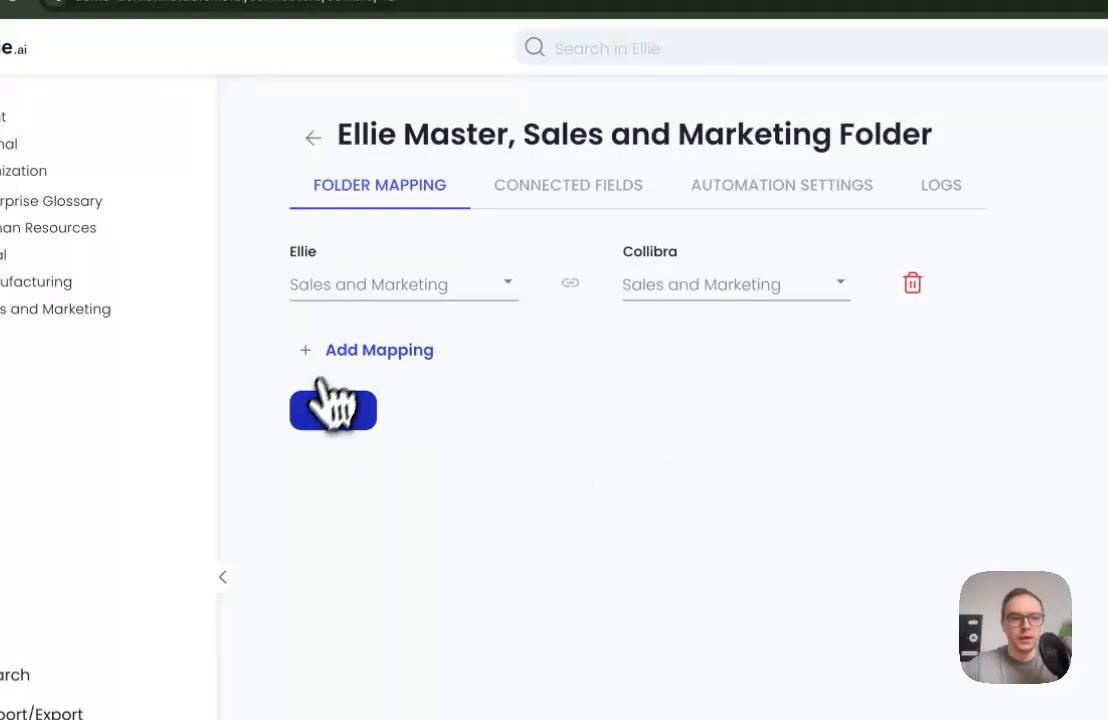
In the connected fields, choose Ellie Entity as the asset type that represents an entity
click(570, 205)
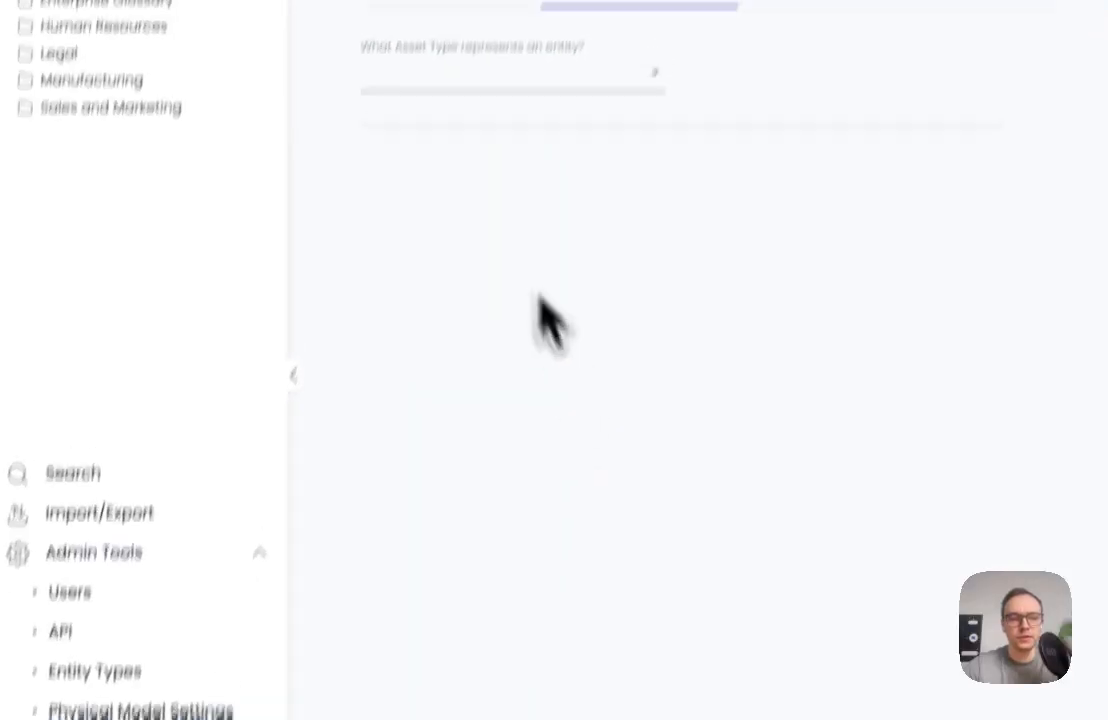
click(459, 250)
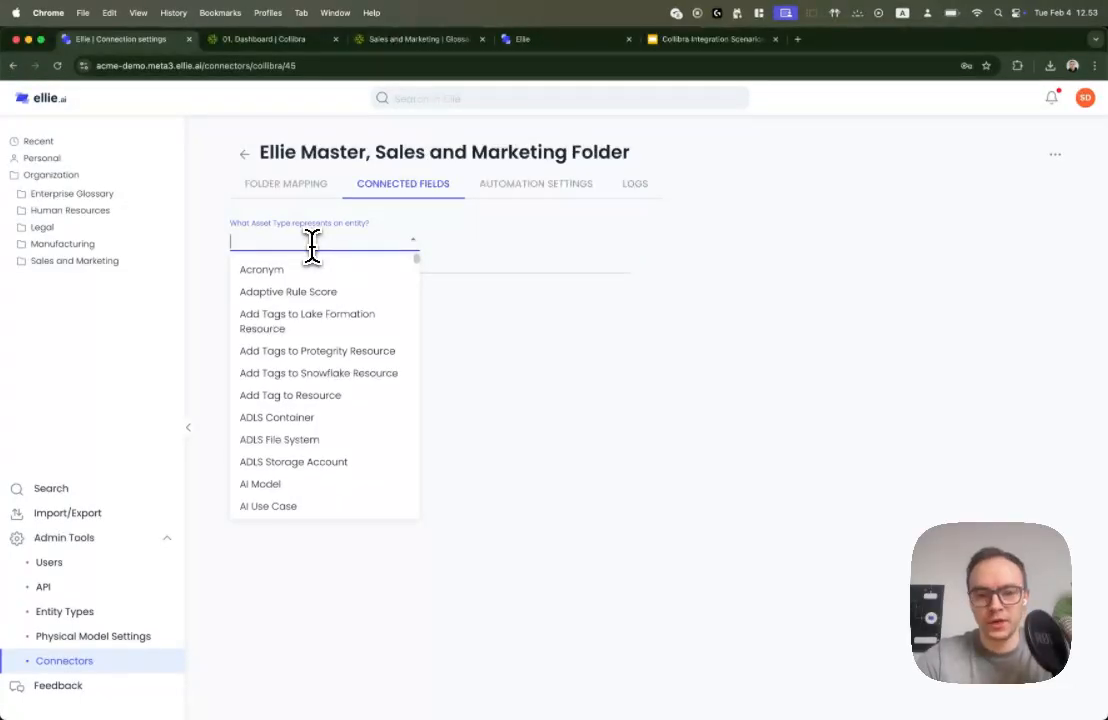
text(Elli)
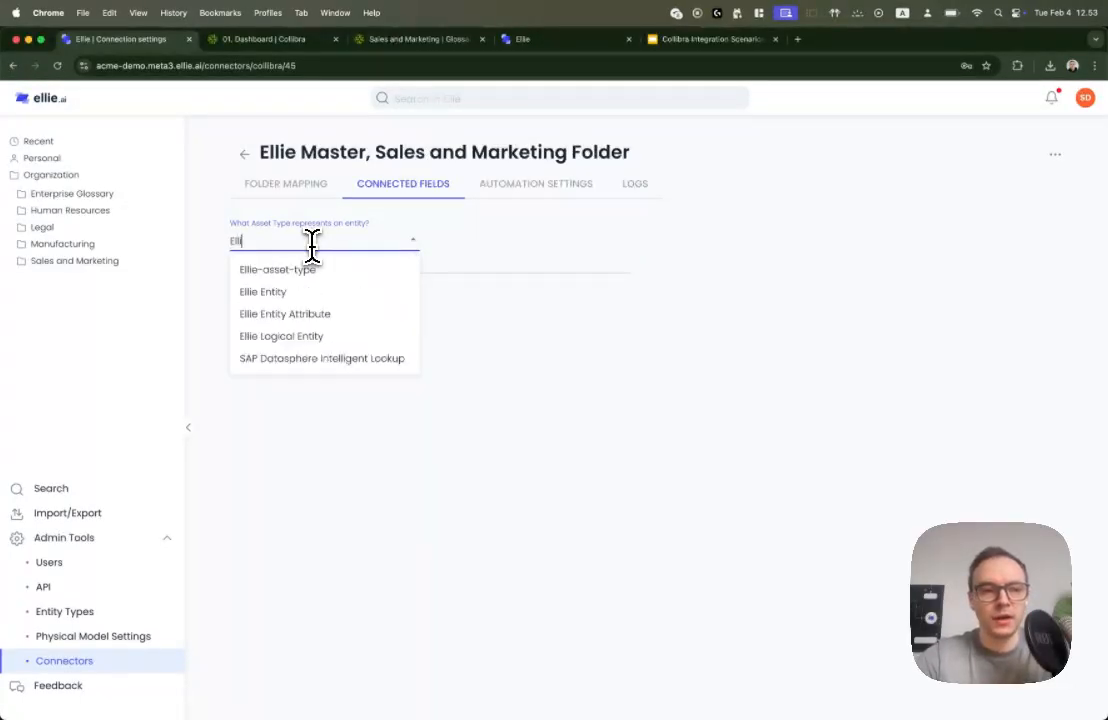
click(300, 293)
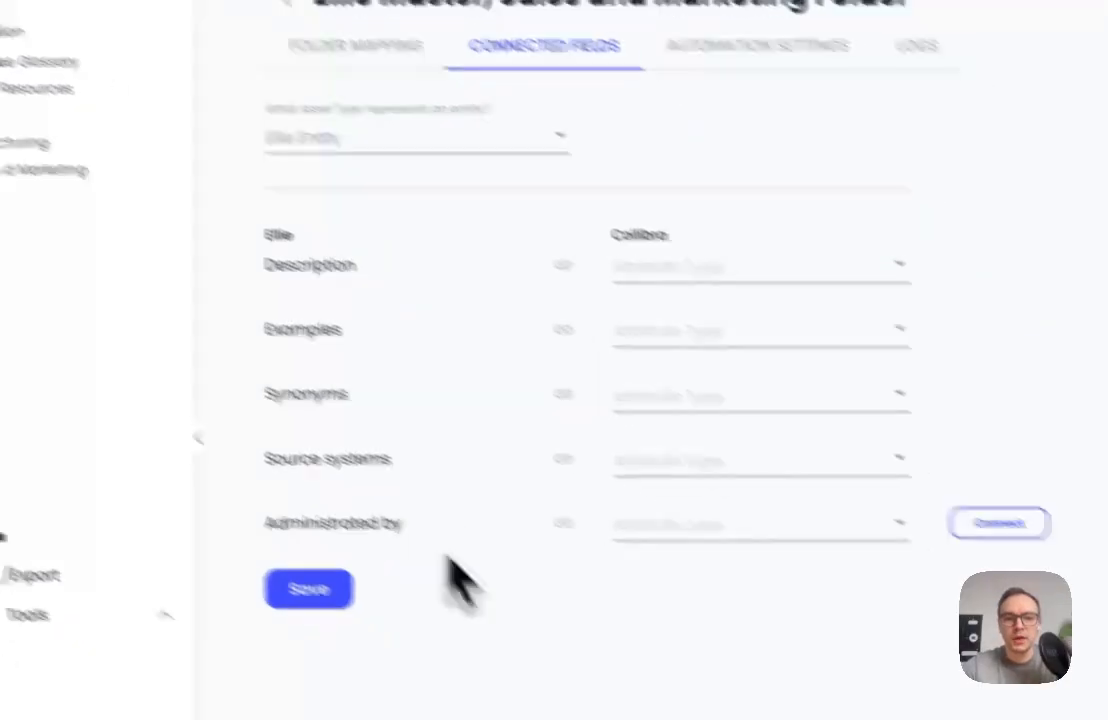
Assign the Collibra attribute types Definition, Descriptive Example and Synonyms to the Description, Examples and Synonyms fields respectively
click(665, 274)
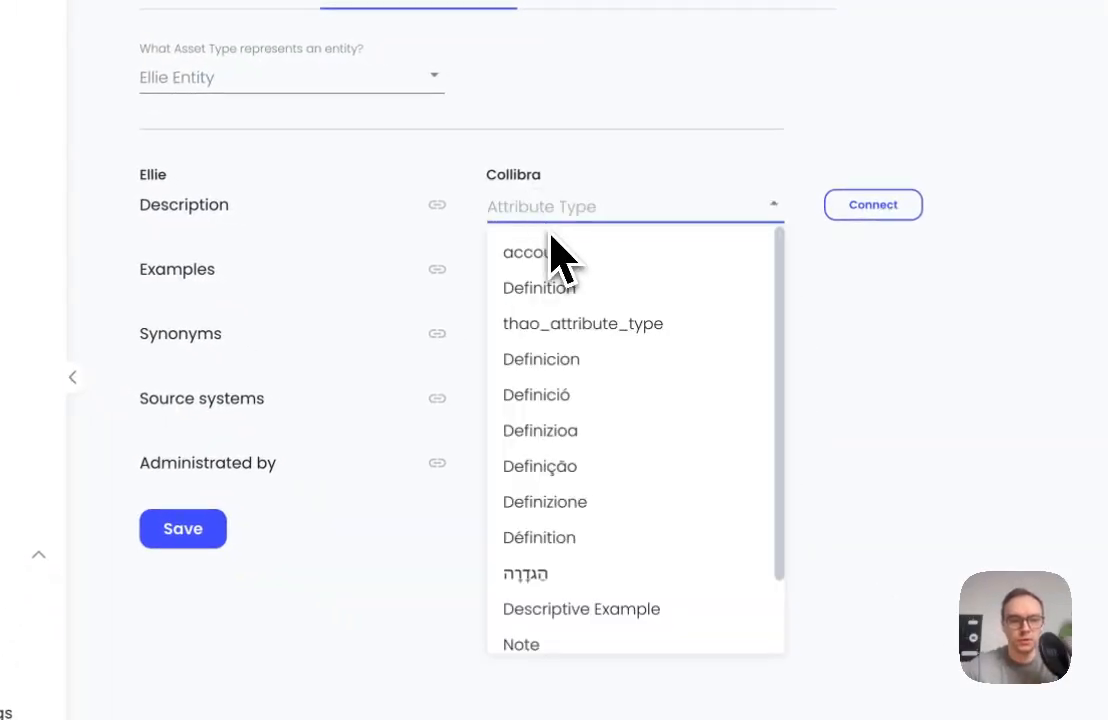
click(550, 290)
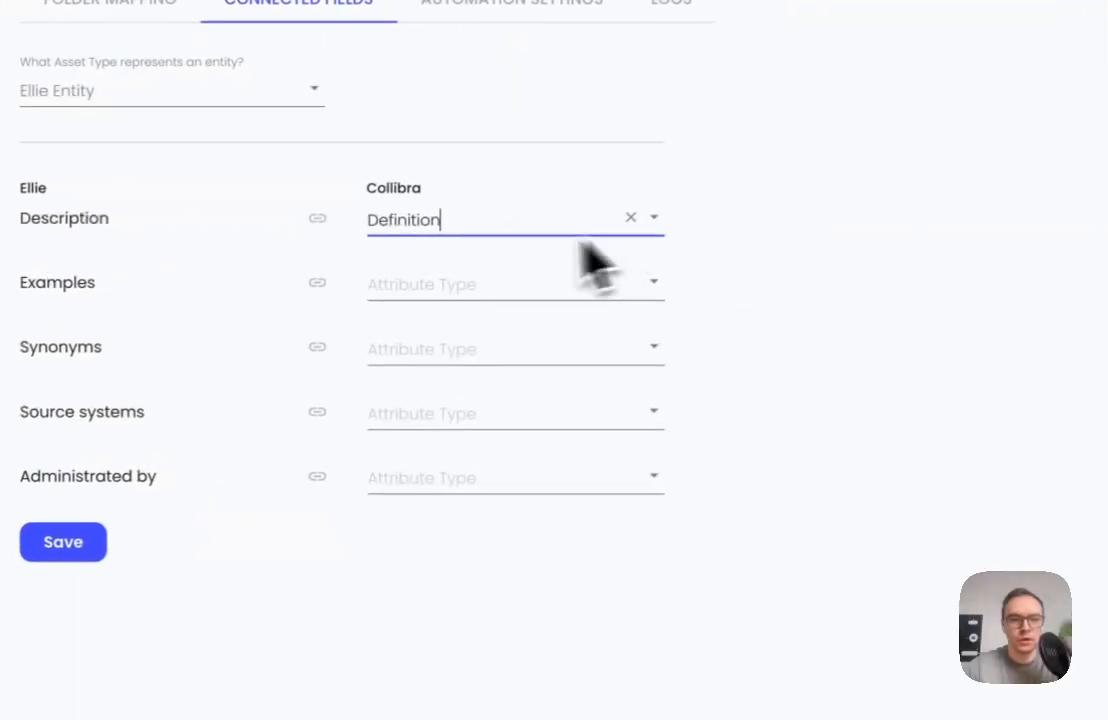
click(470, 283)
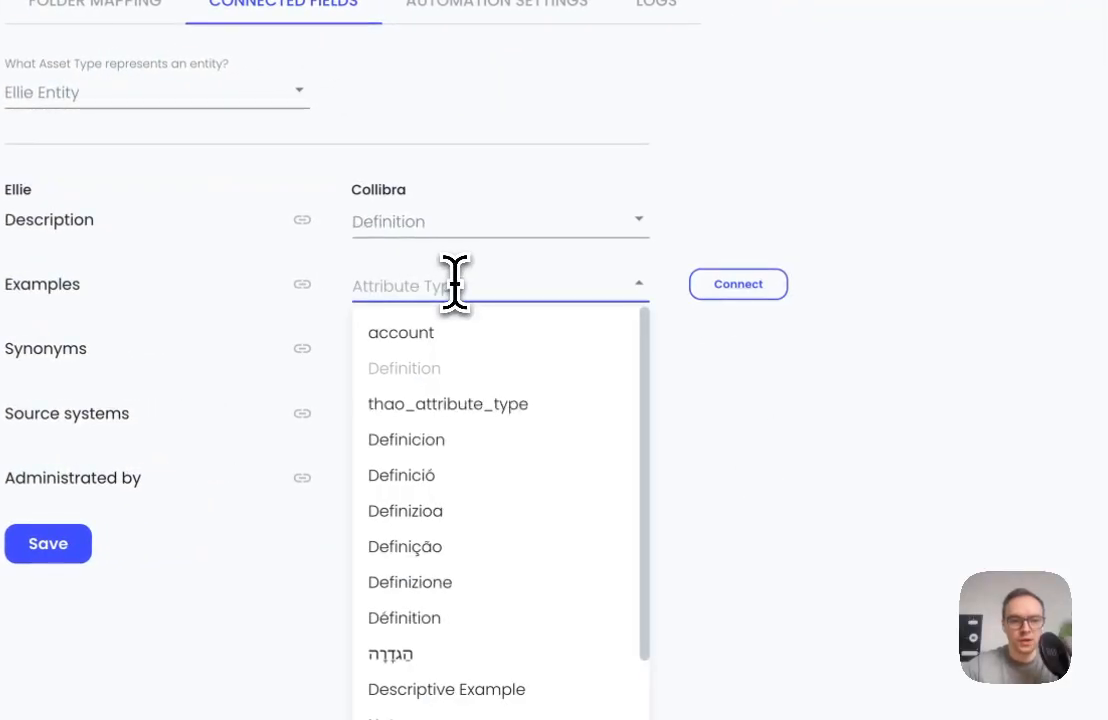
text(e Ex)
text(a)
click(443, 334)
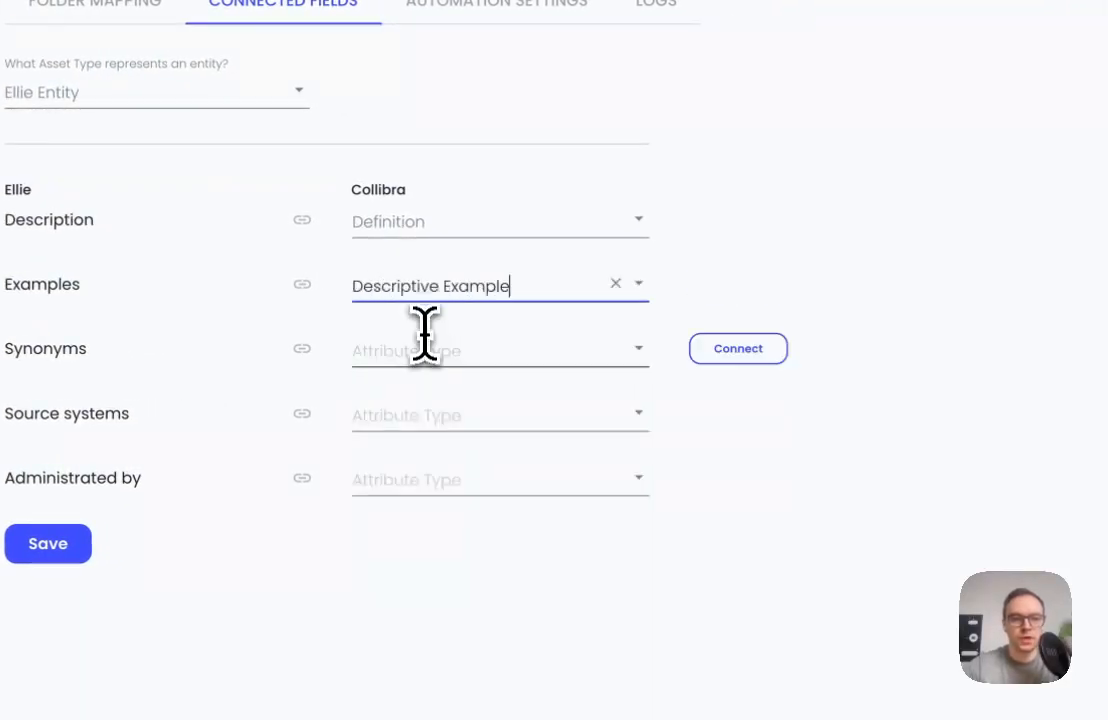
click(420, 348)
text(sys)
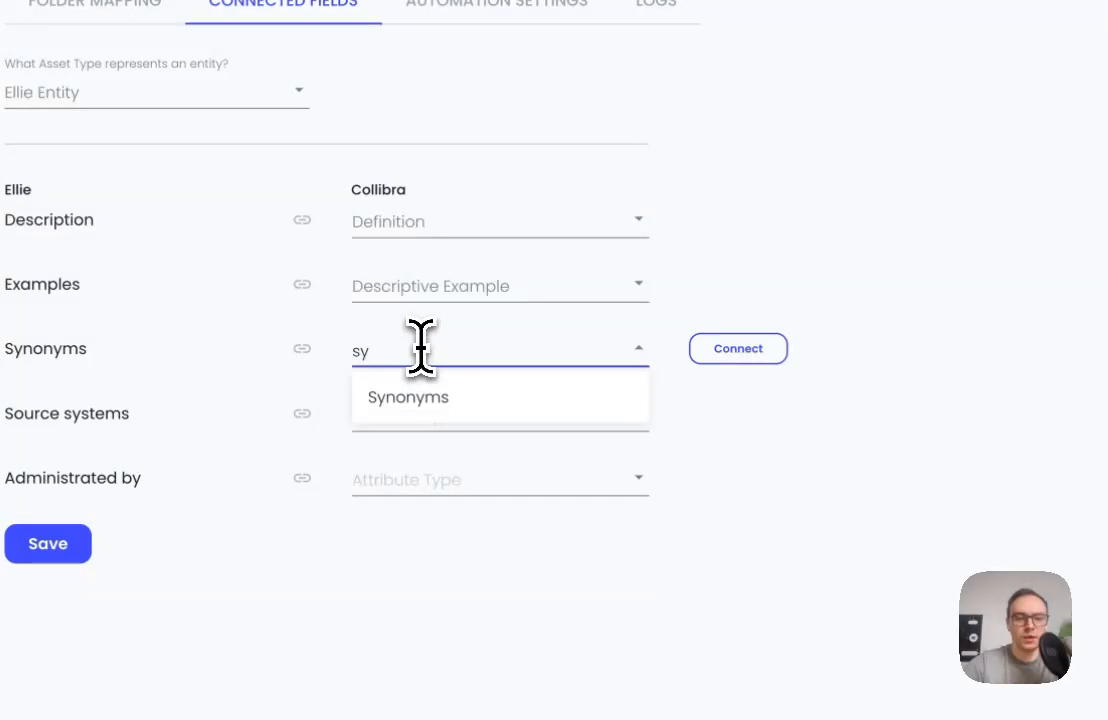
click(433, 399)
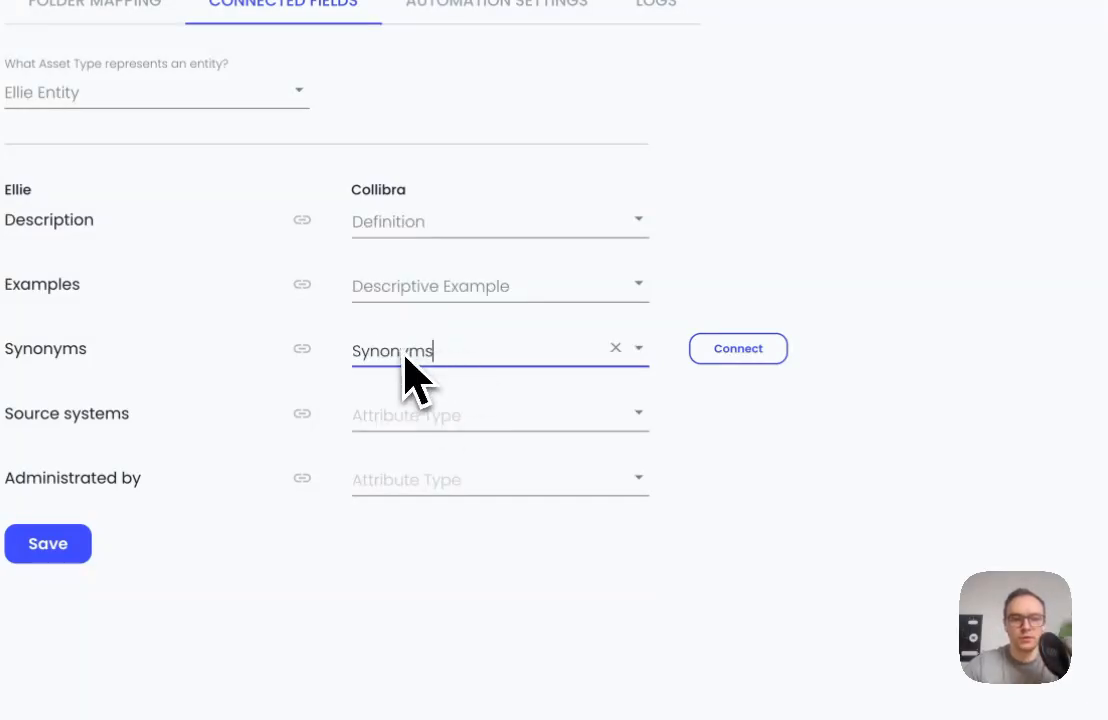
Connect the Description, Examples and Synonyms fields to their chosen attribute types and save the connected fields
click(736, 348)
click(748, 294)
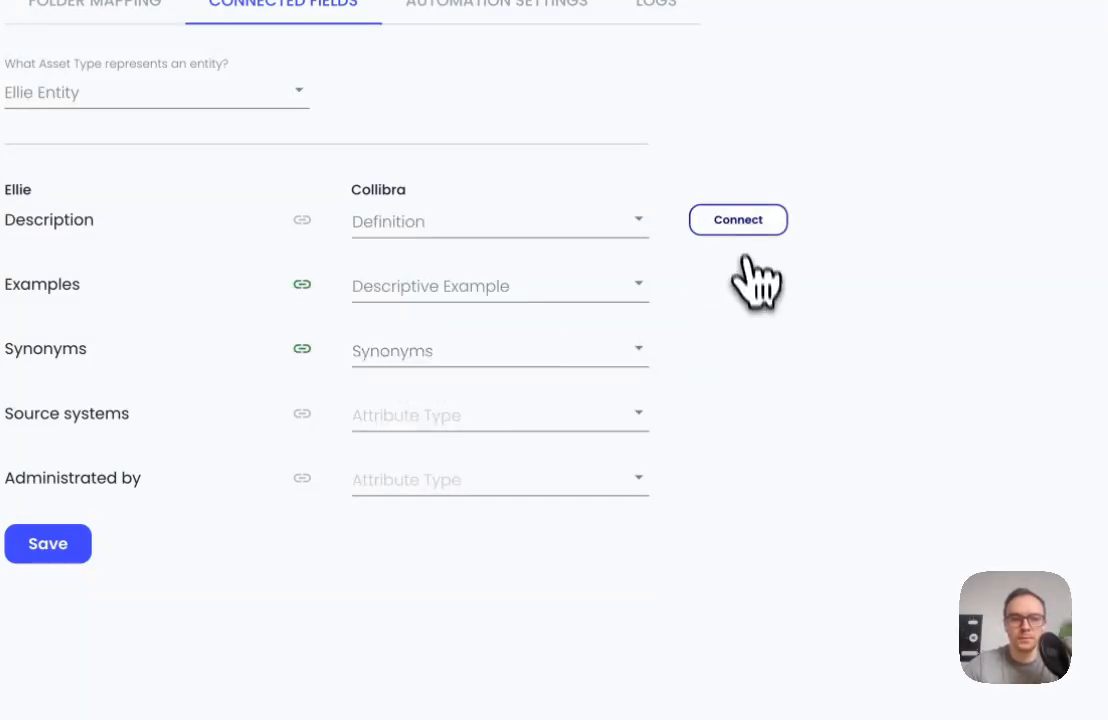
click(54, 546)
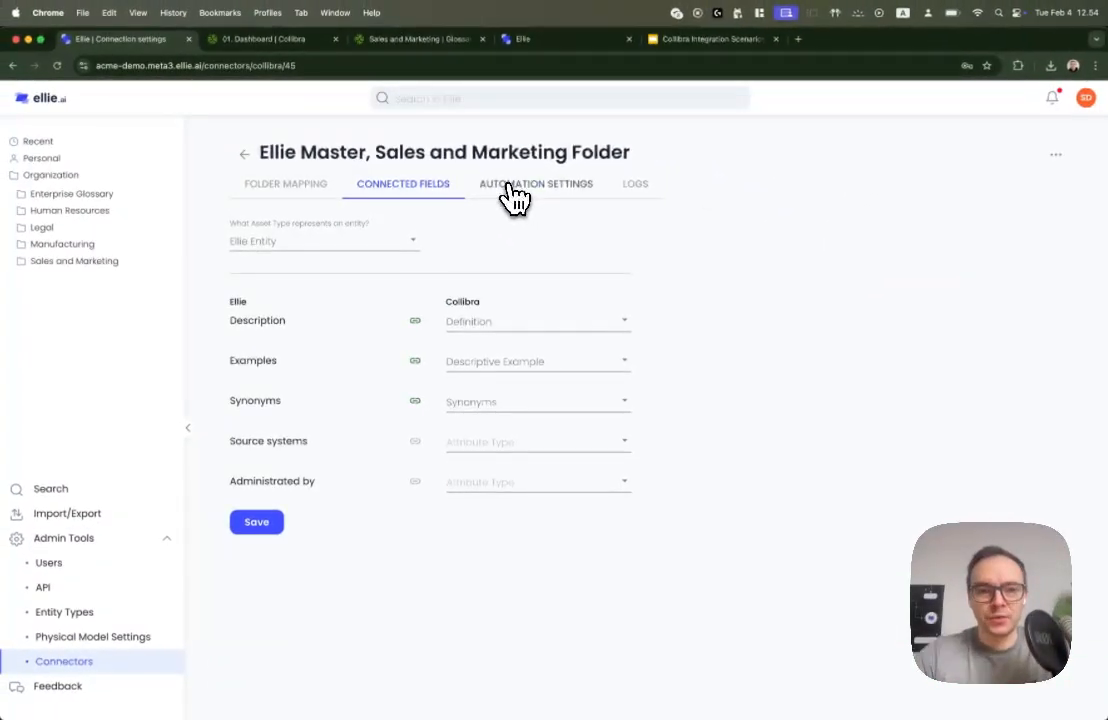
In the automation settings, set Ellie to Collibra as master source, synchronize every hour at every minute, enable automation and save
click(510, 190)
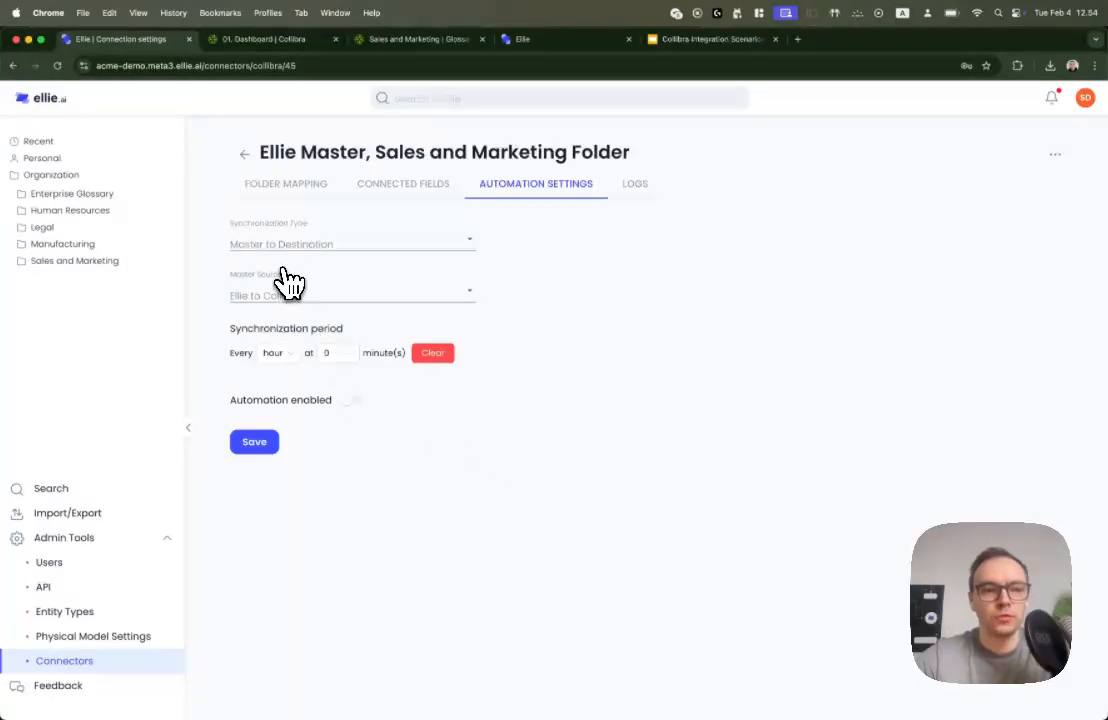
click(290, 288)
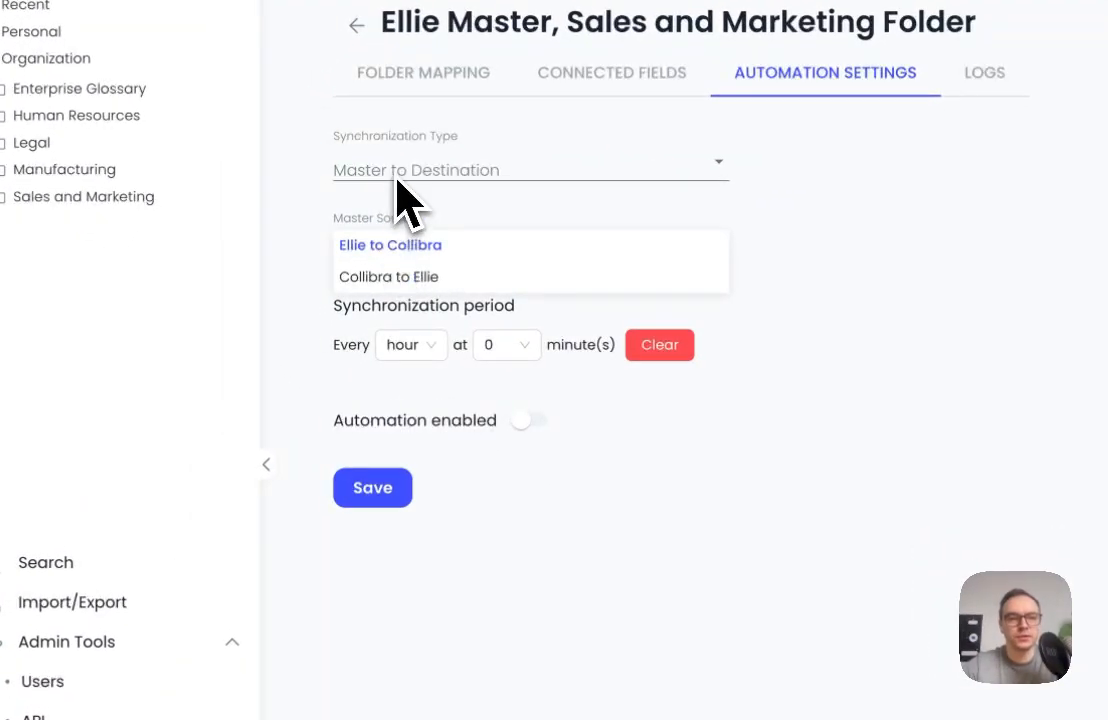
click(383, 262)
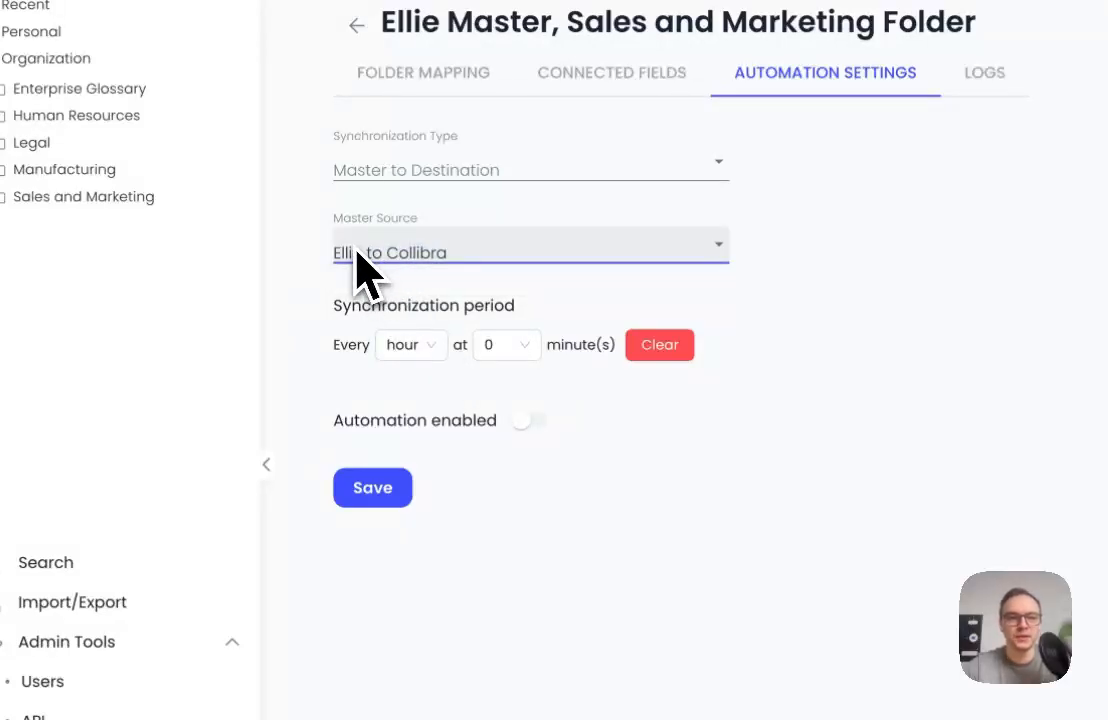
click(524, 346)
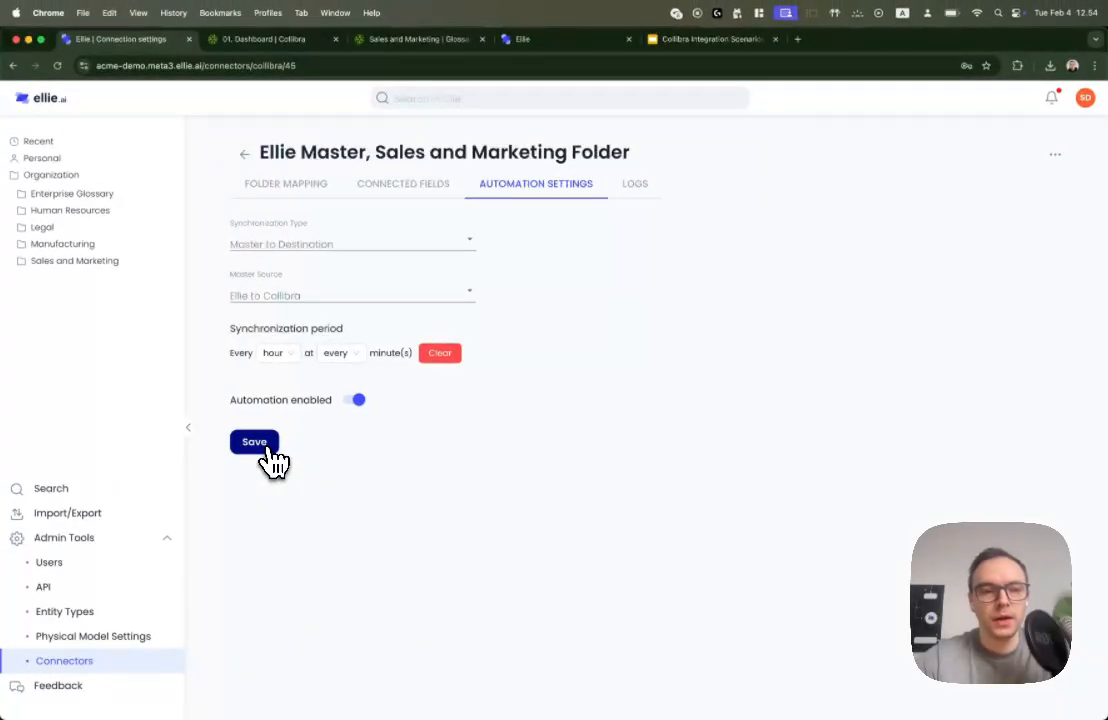
click(273, 353)
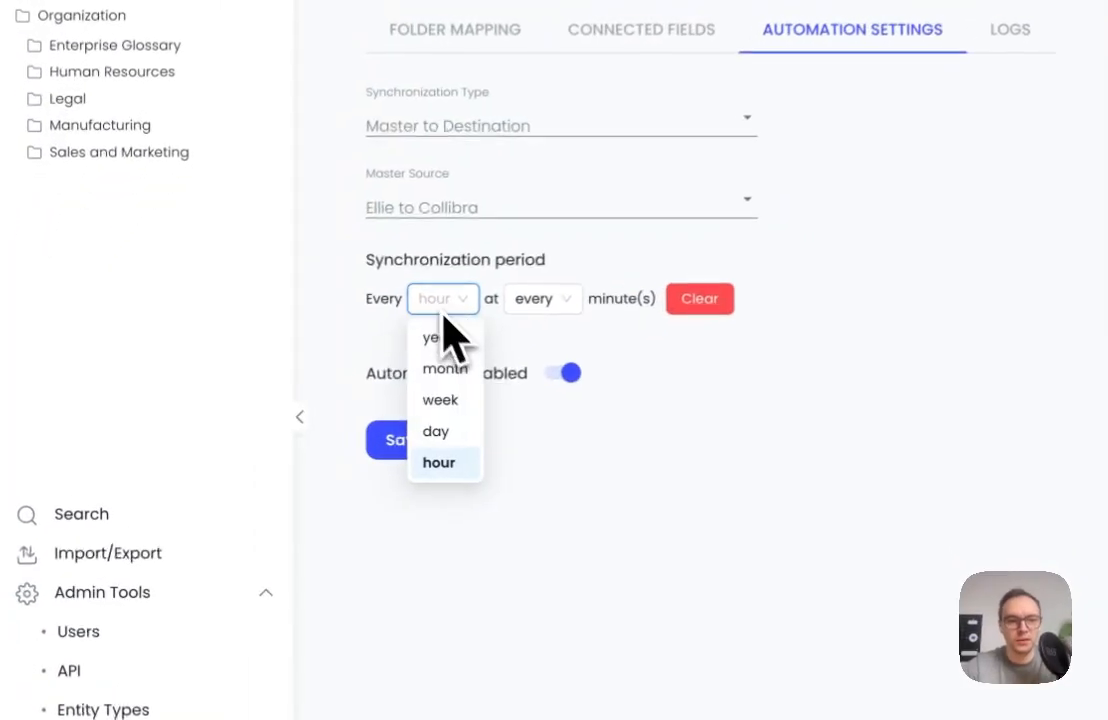
click(440, 463)
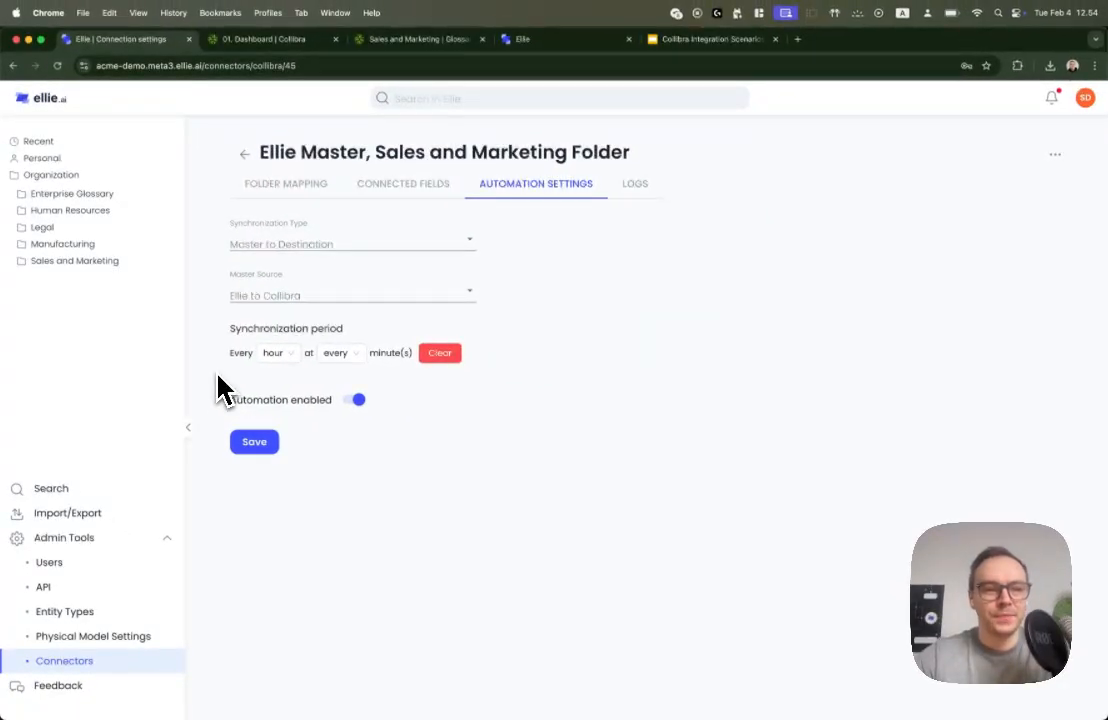
click(241, 152)
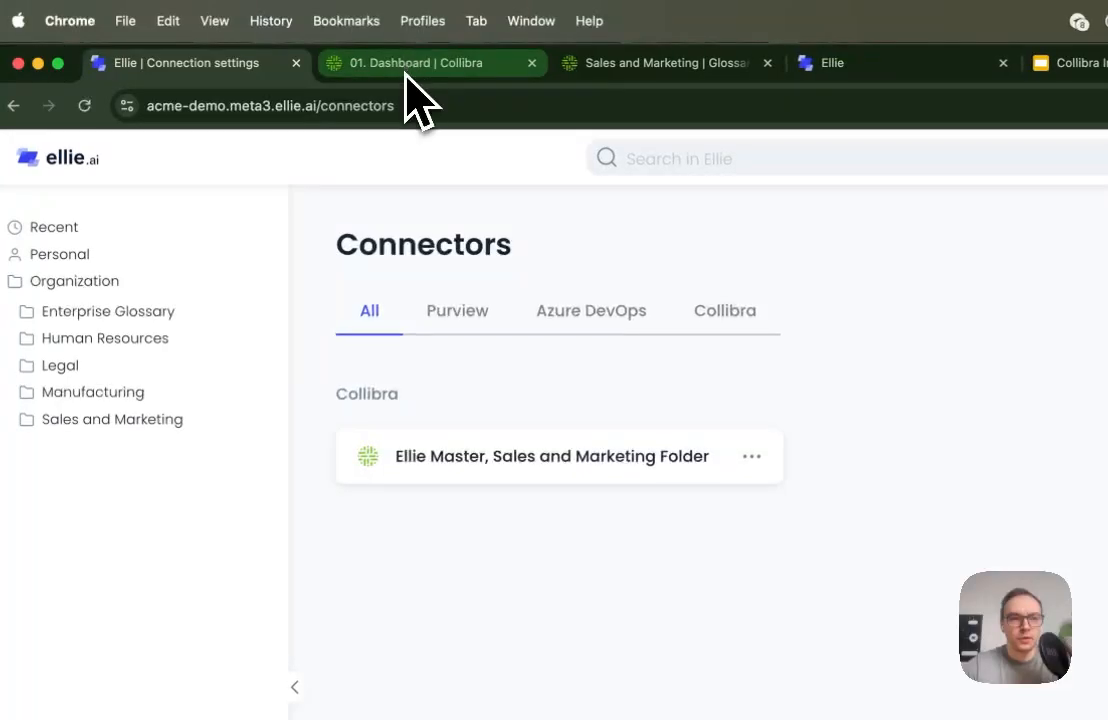
Find and open the Enterprise Glossary domain in Collibra, and check it against the Enterprise Glossary folder in Ellie
click(484, 64)
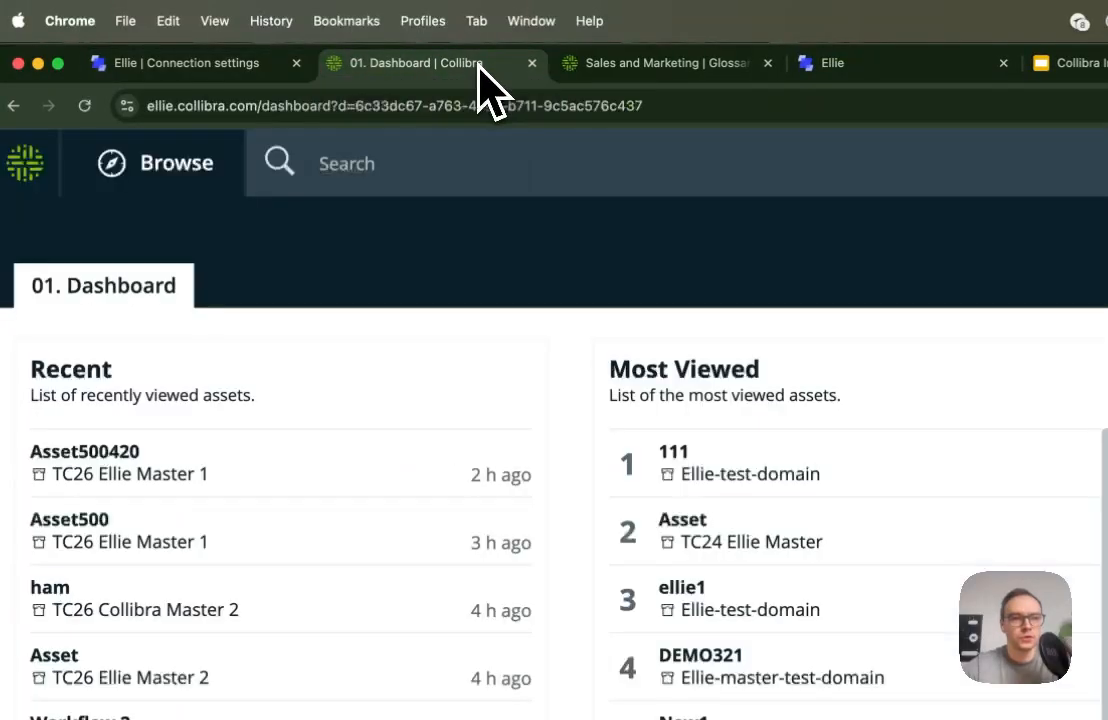
click(477, 180)
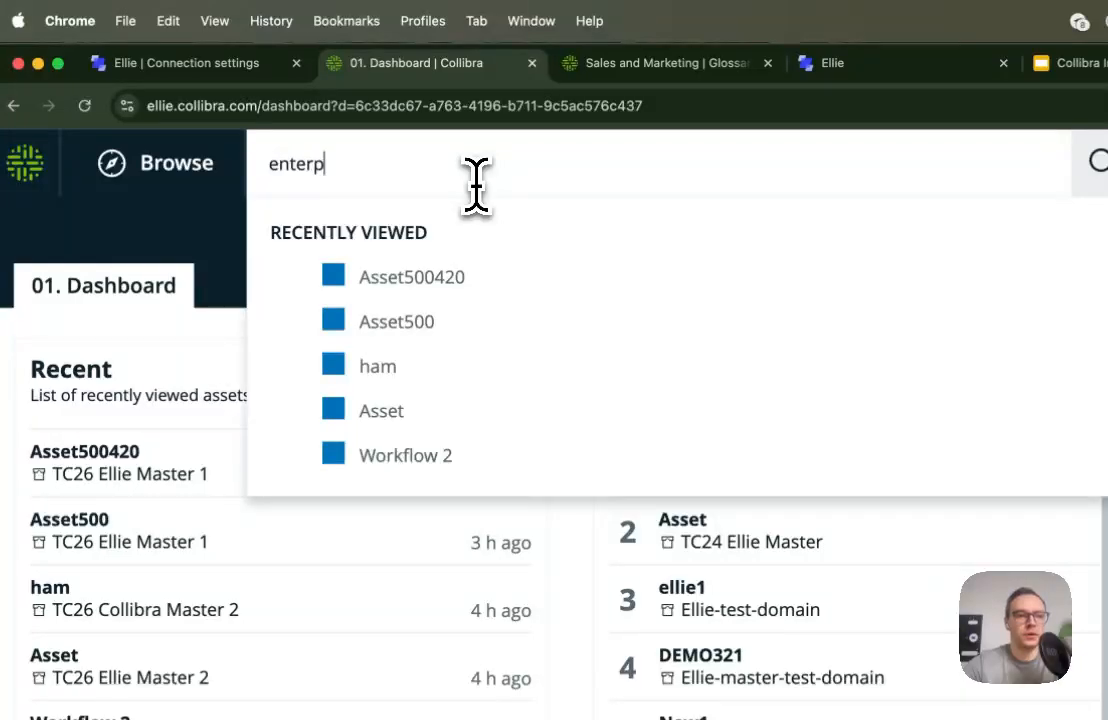
text(i)
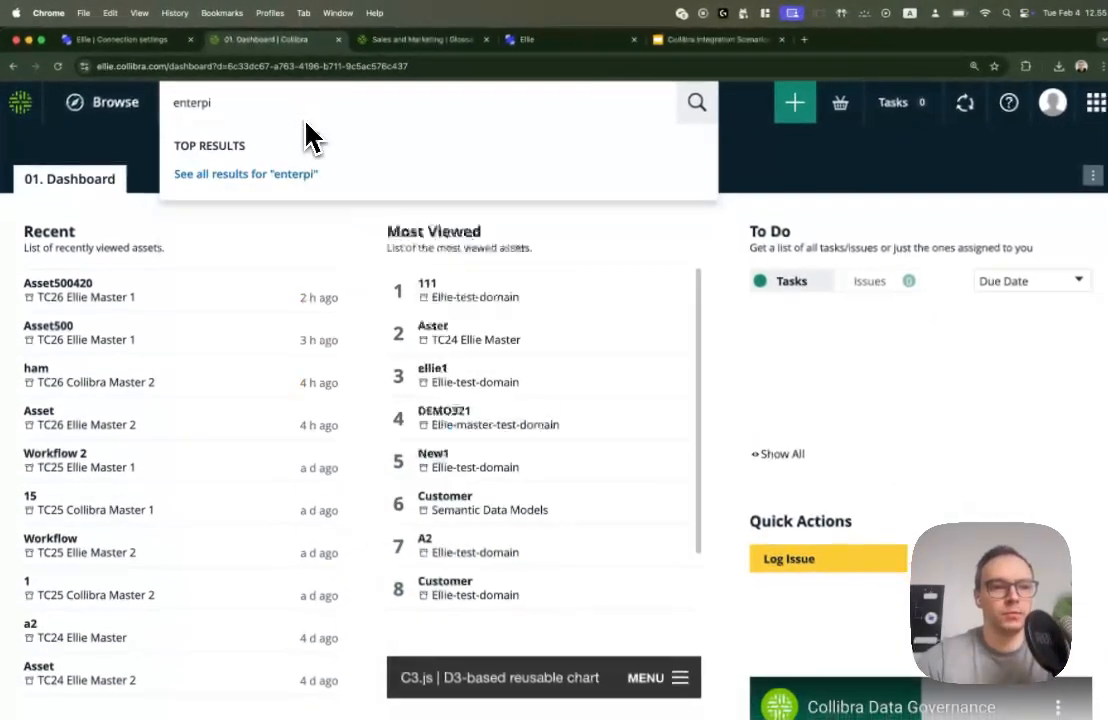
key(BackSpace)
key(BackSpace)
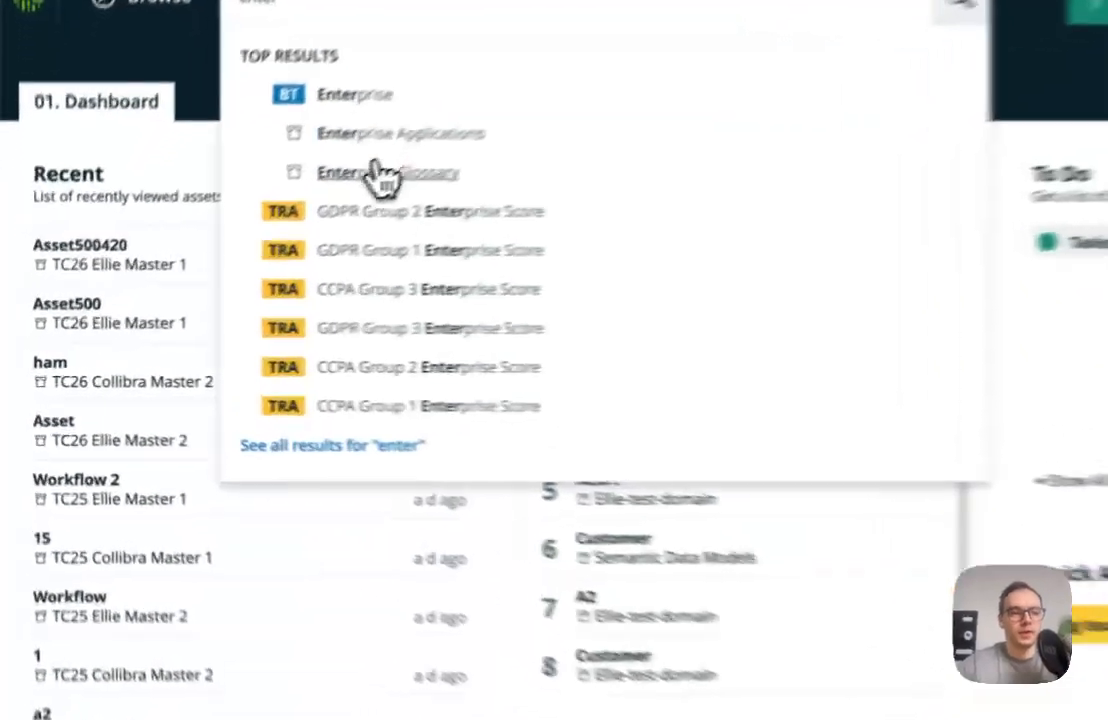
click(268, 228)
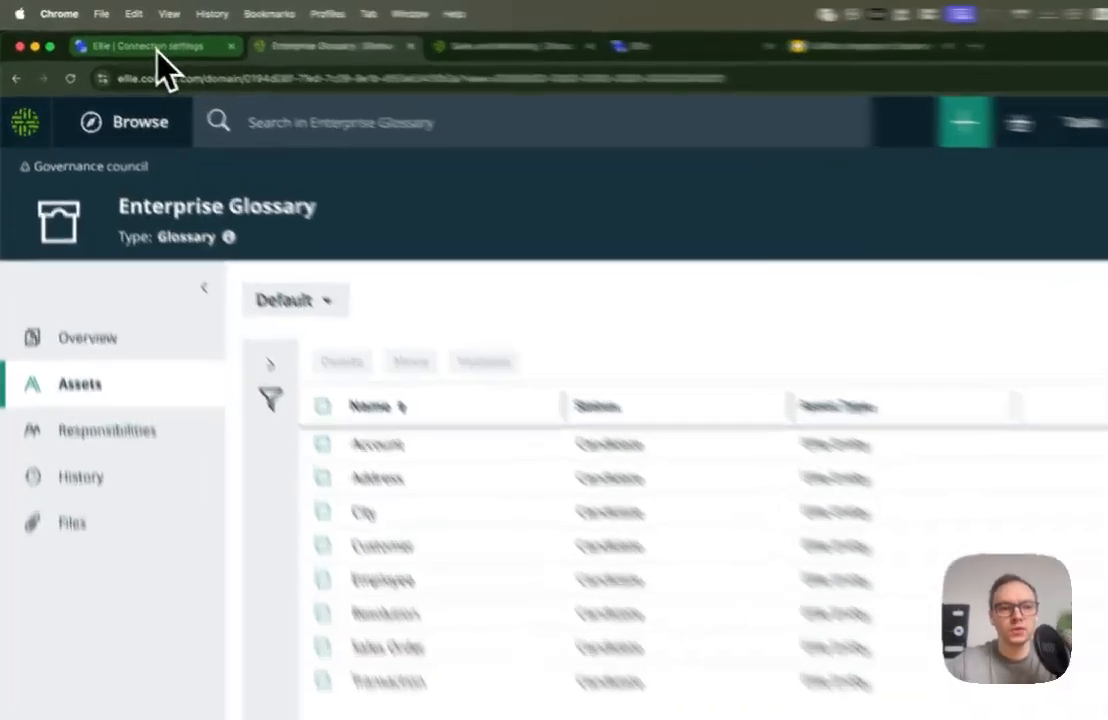
click(128, 40)
click(112, 306)
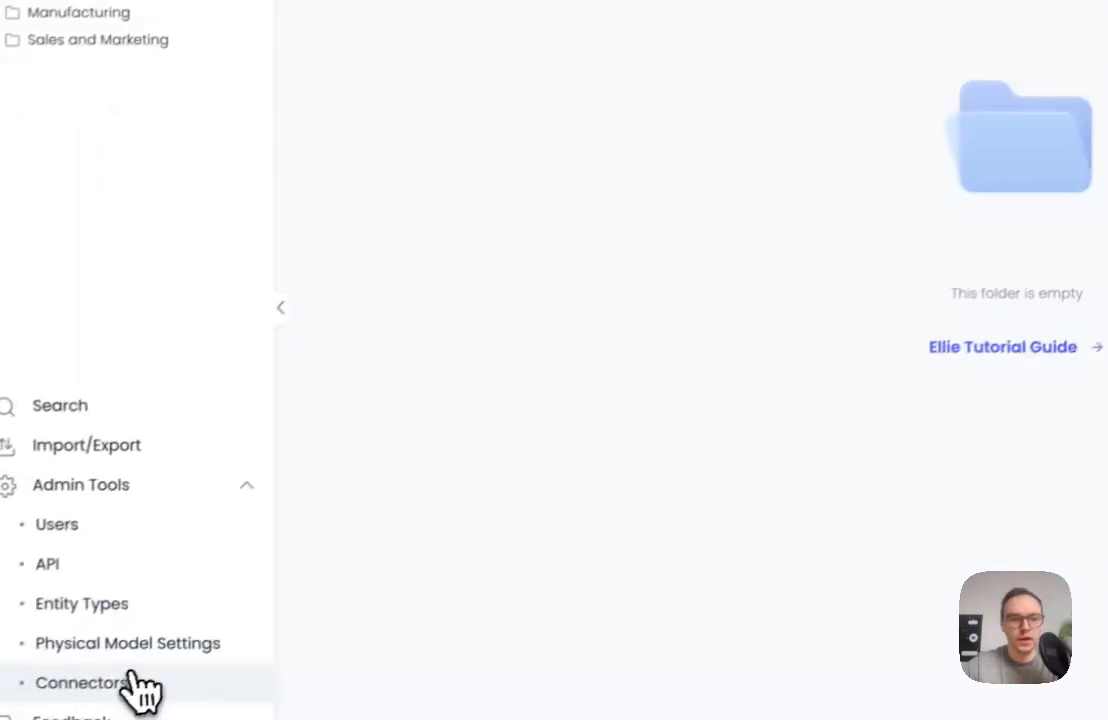
Start a new Collibra connection in the connectors, named Collibra Master, Enterprise Glossary, with the domain URL ellie.collibra.com
click(140, 684)
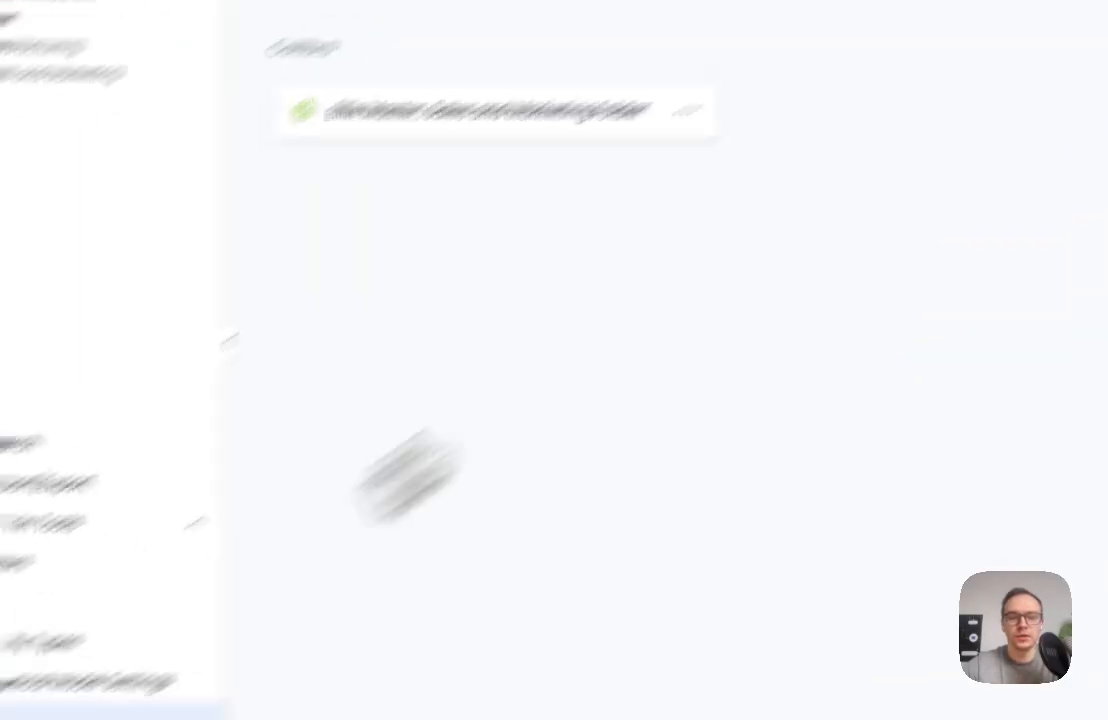
click(1031, 157)
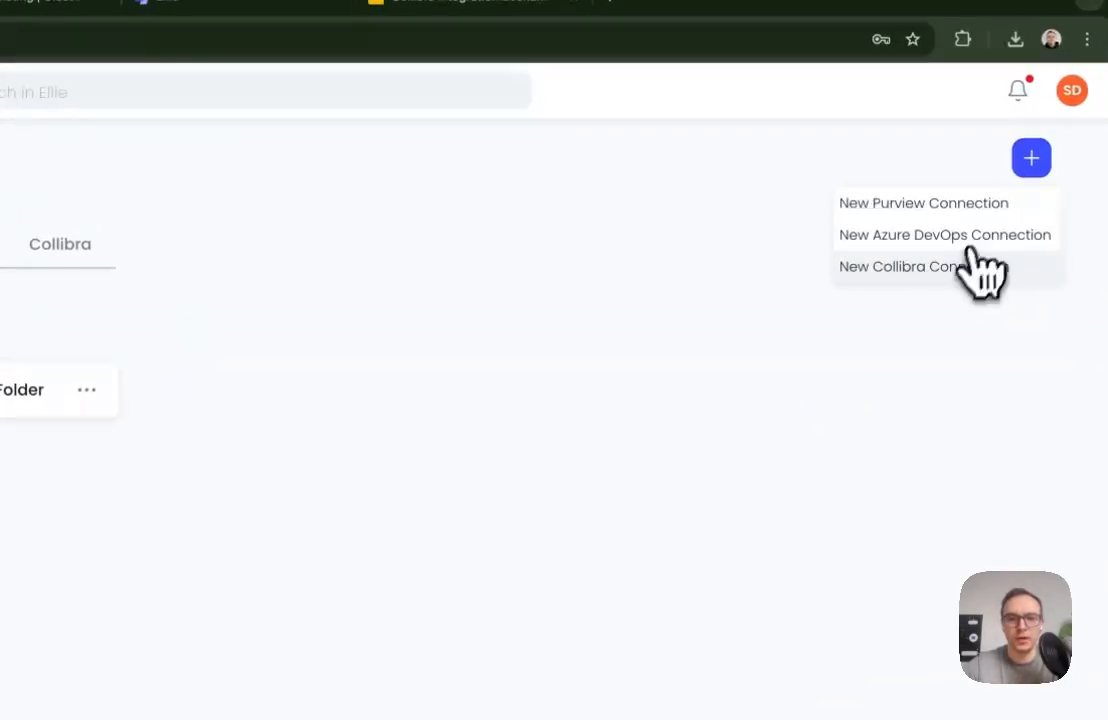
click(975, 267)
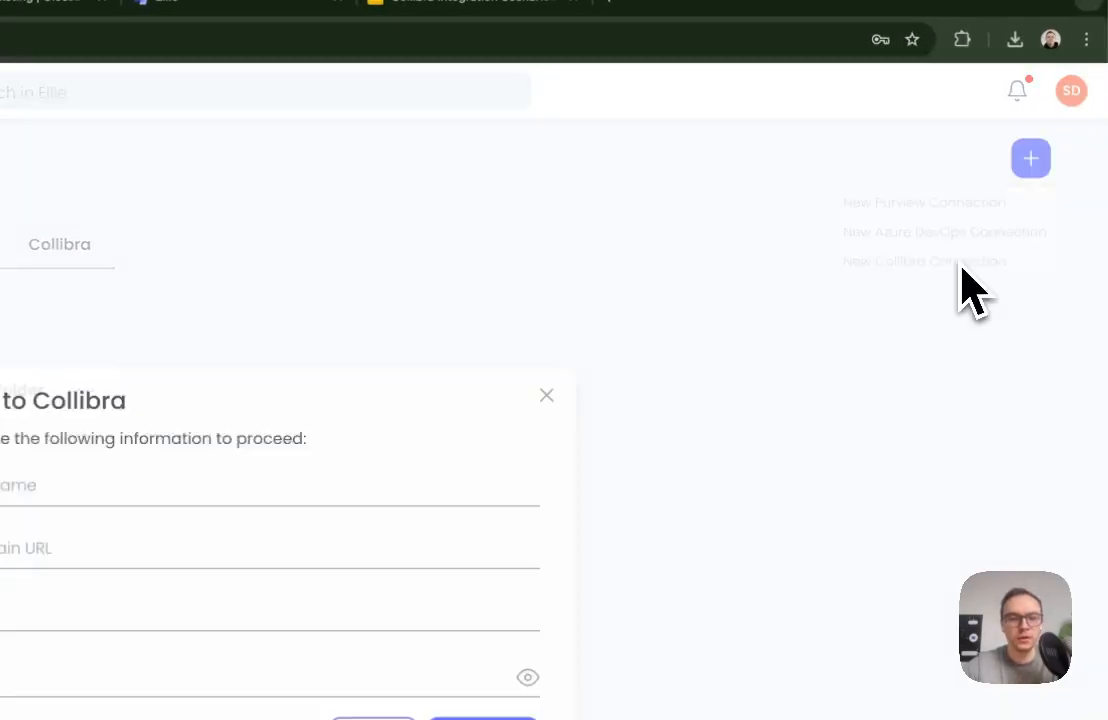
click(97, 480)
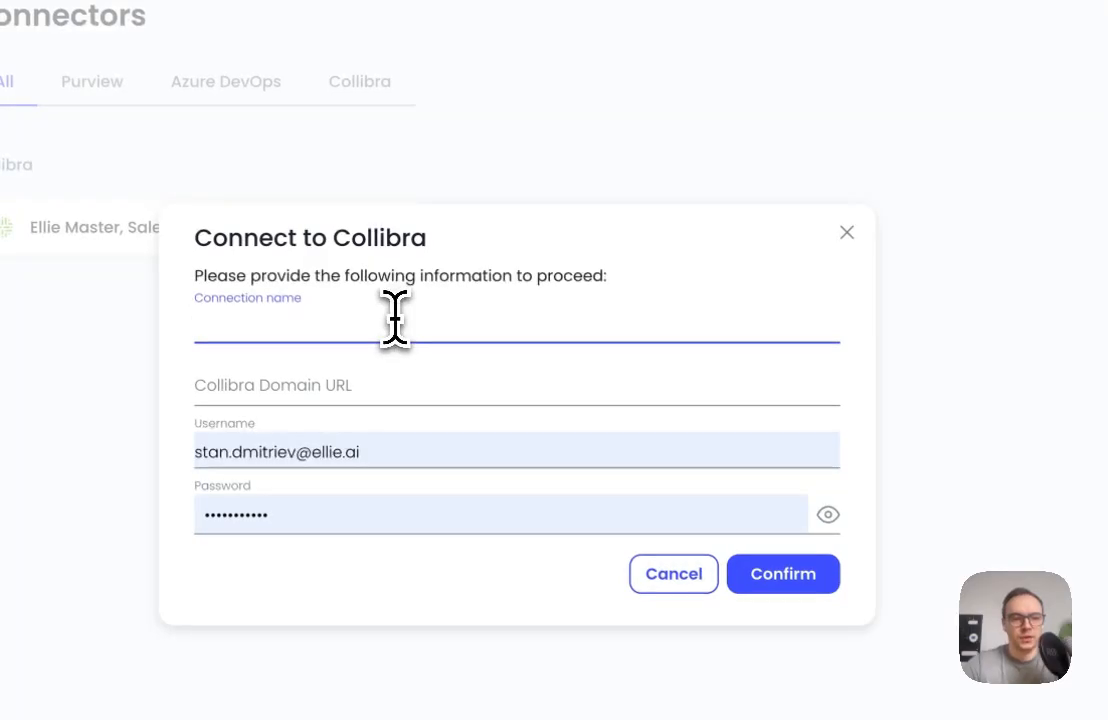
text(Collibra Master,)
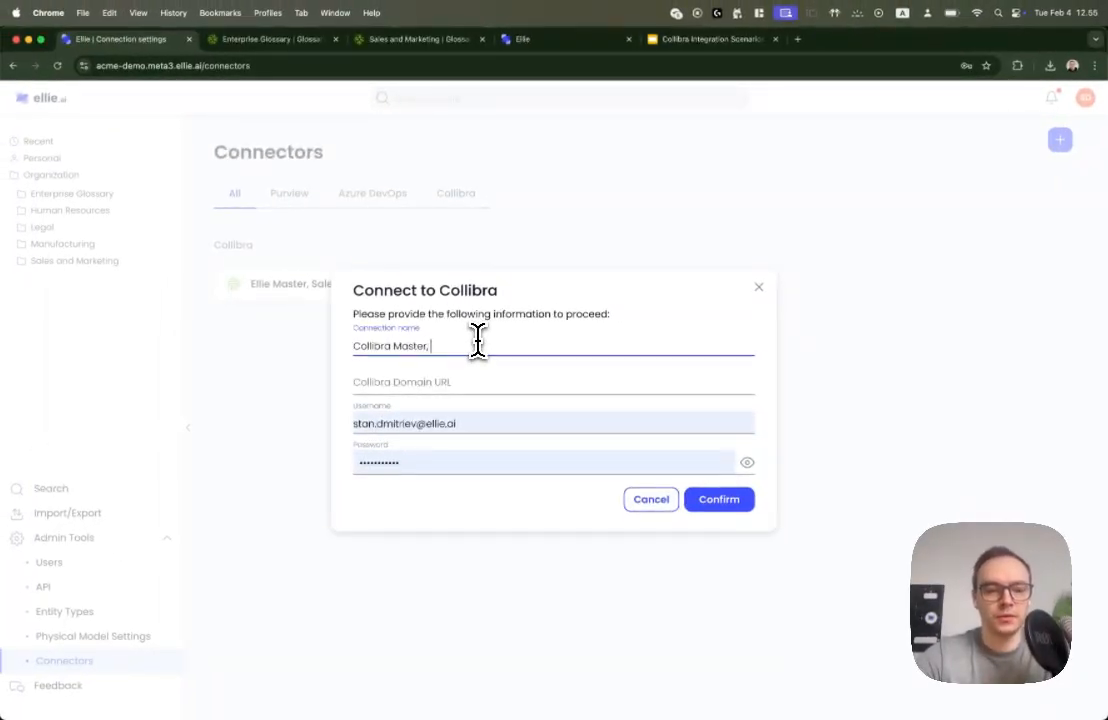
text( Enterprise Glossa)
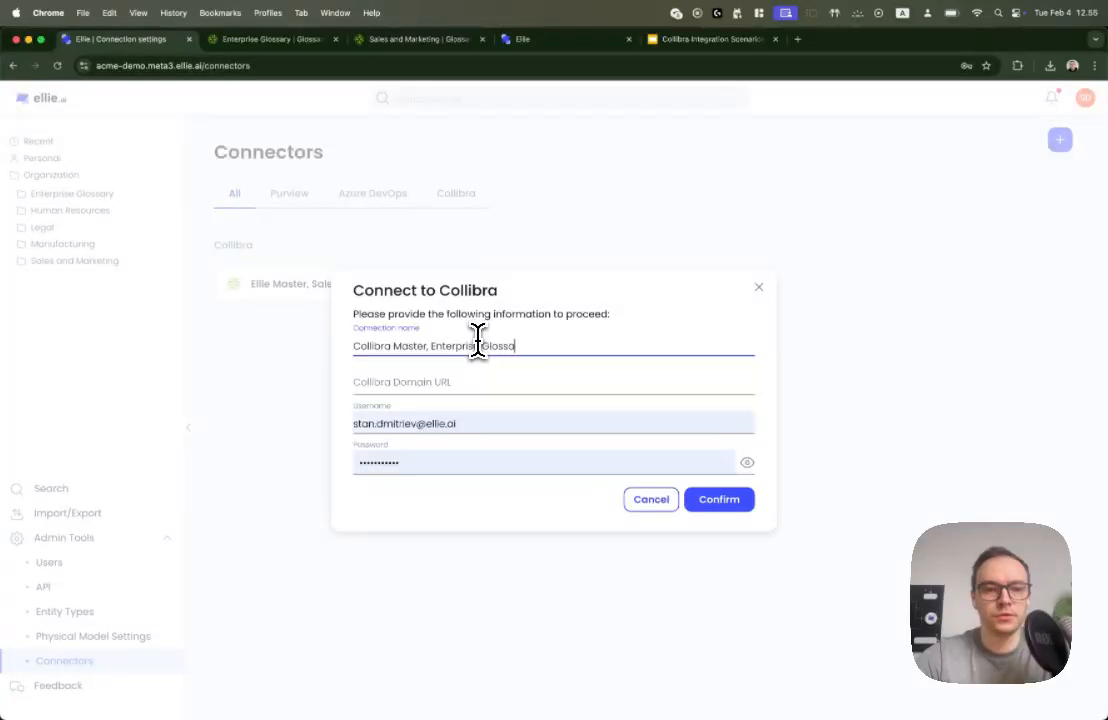
text(ry)
click(475, 387)
text(ellie.collibra.com)
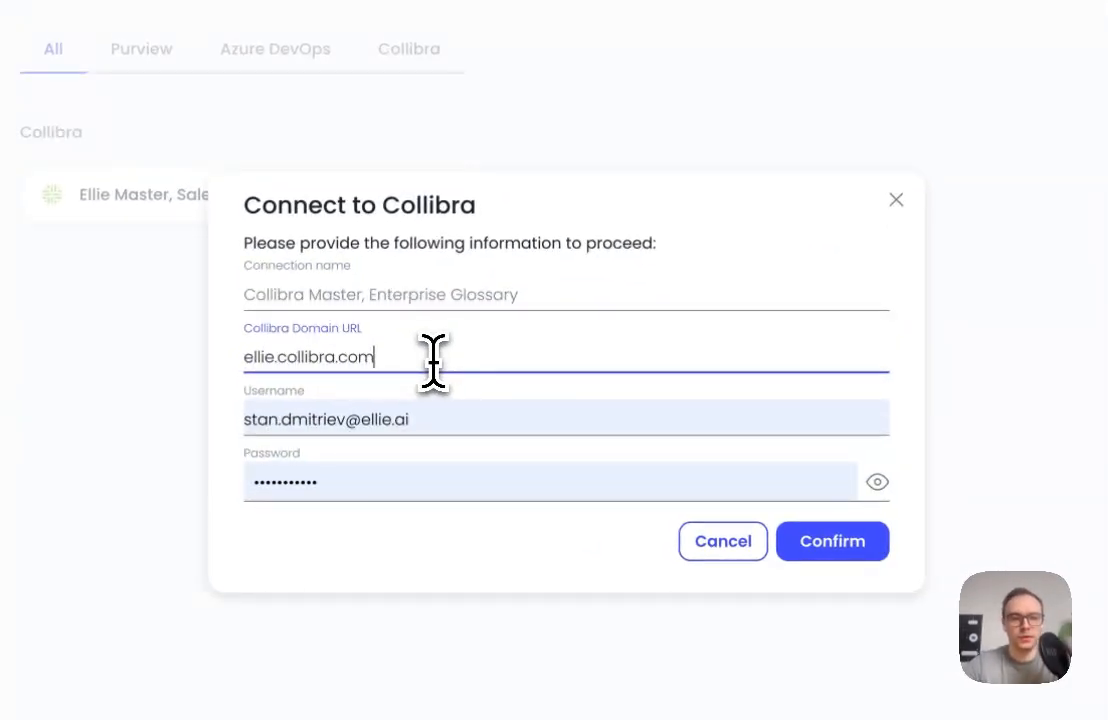
Replace the prefilled username with the Collibra account's username and confirm the new connection
click(411, 420)
key(super+a)
text(st)
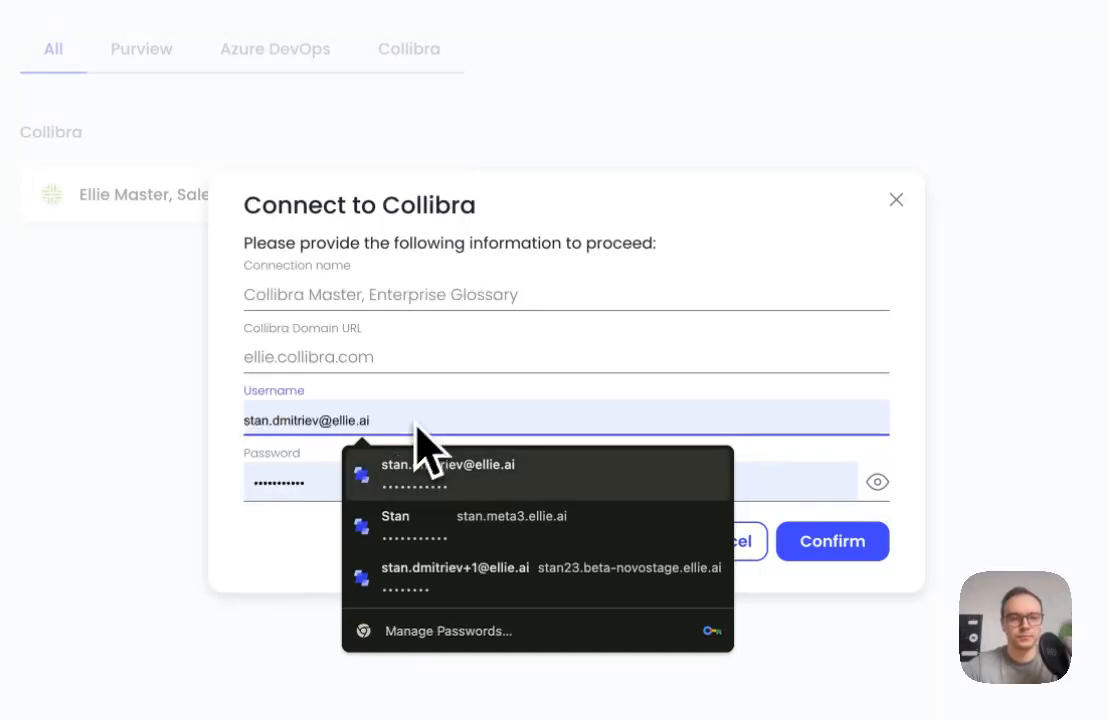
text(an)
click(314, 544)
click(832, 541)
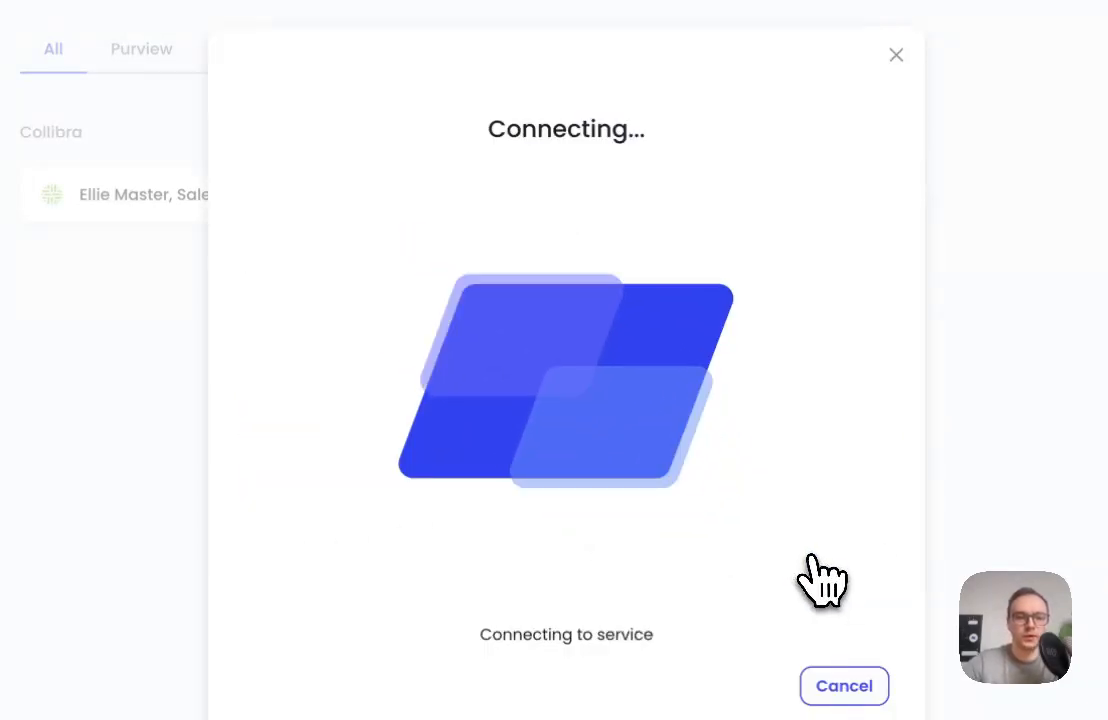
click(940, 122)
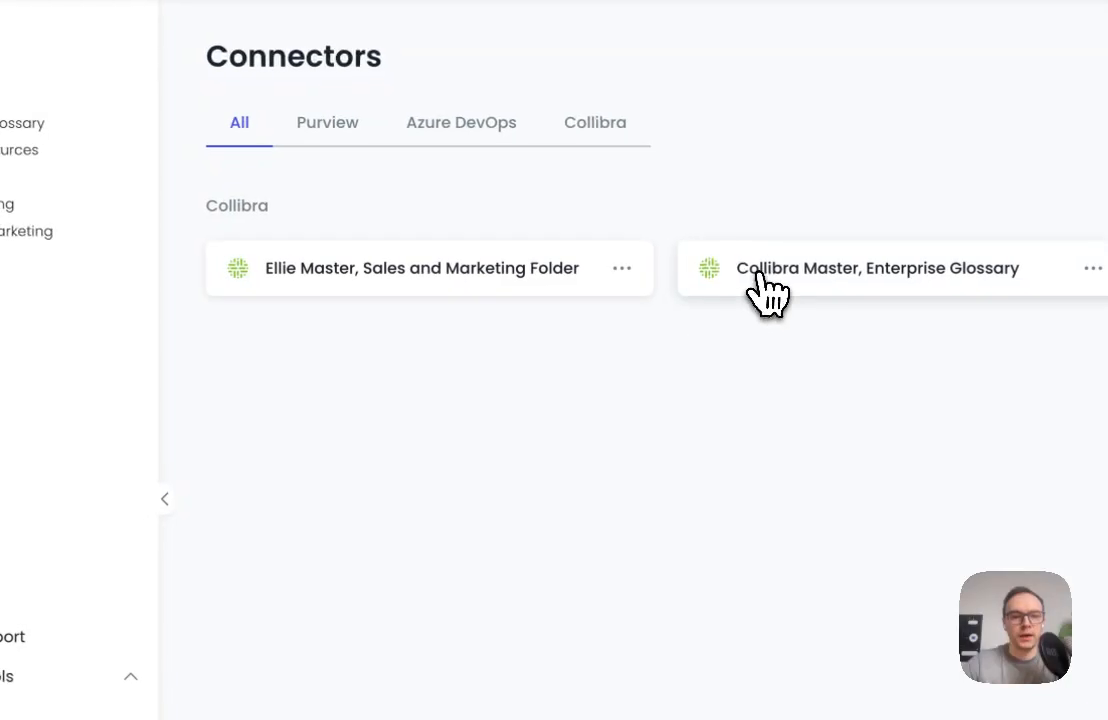
In the Collibra Master, Enterprise Glossary connection, map Ellie's Enterprise Glossary folder to Collibra's Enterprise Glossary domain and save the mapping
click(761, 274)
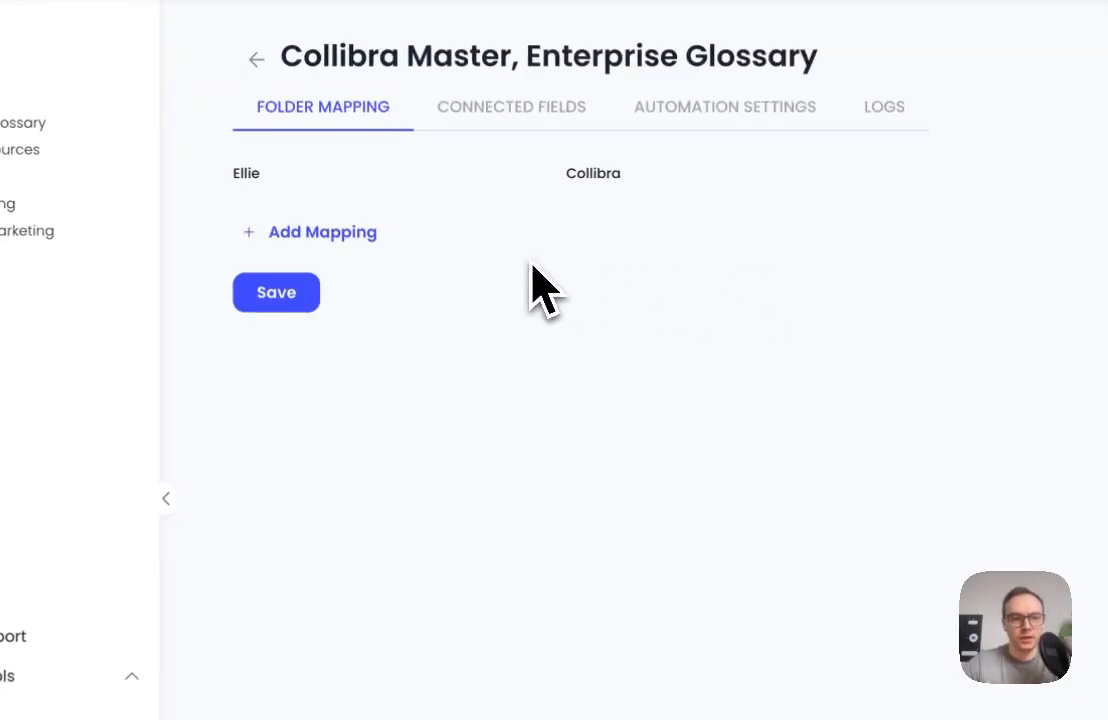
click(372, 238)
click(357, 208)
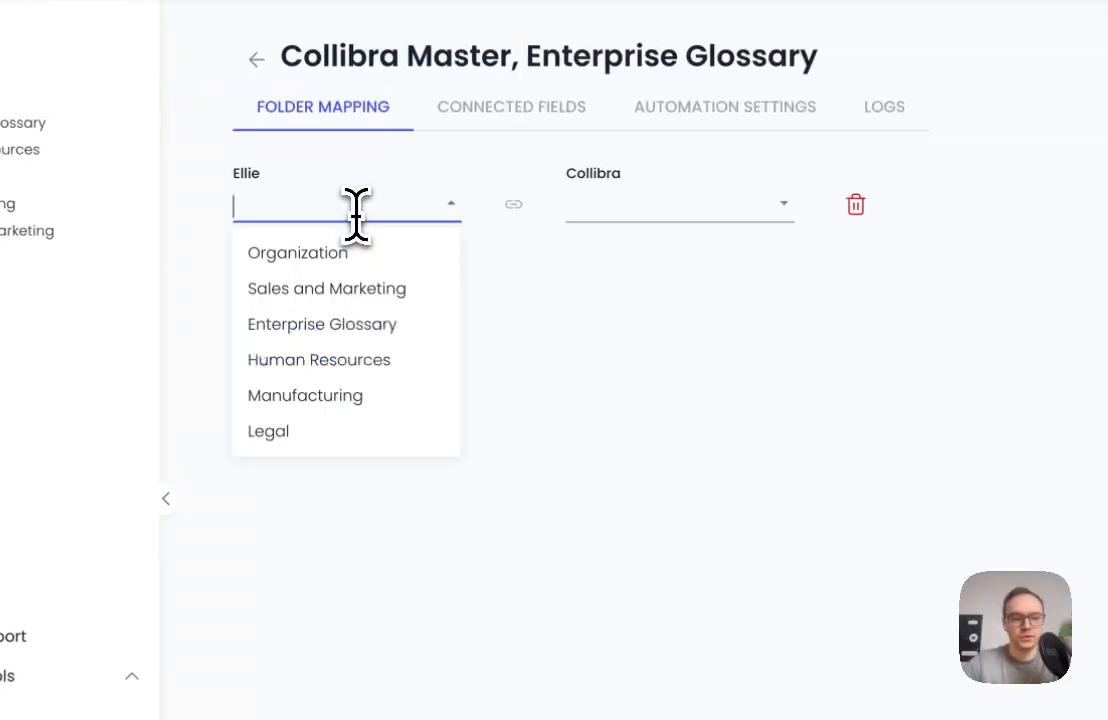
click(330, 324)
click(608, 204)
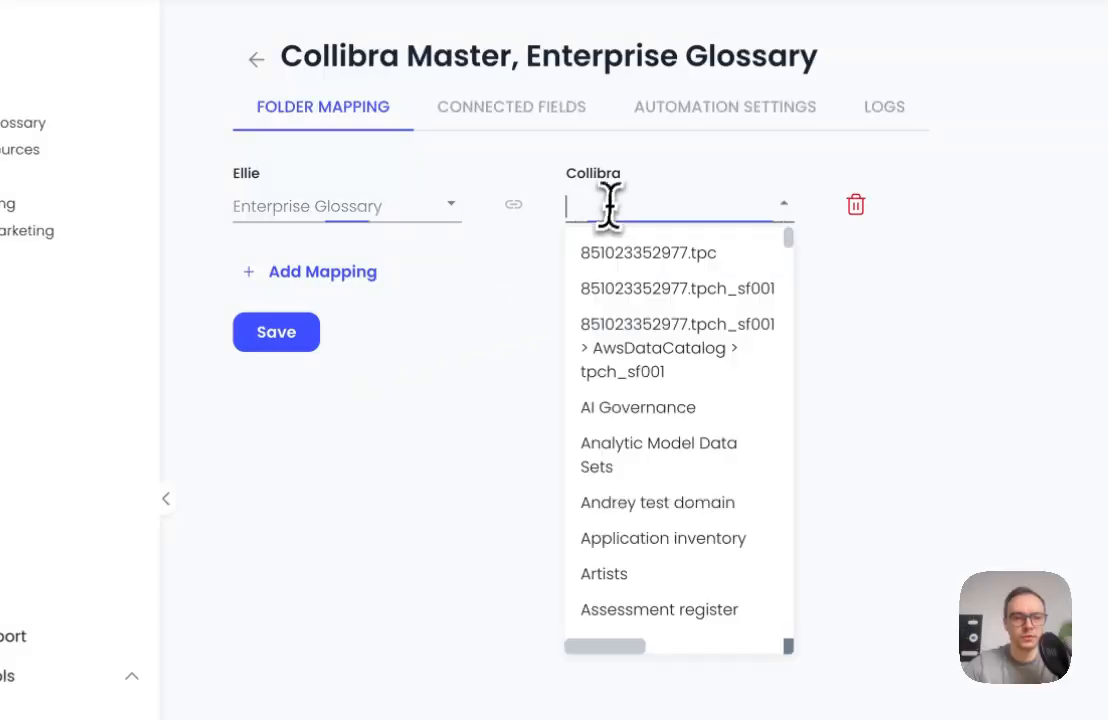
text(enter)
click(638, 287)
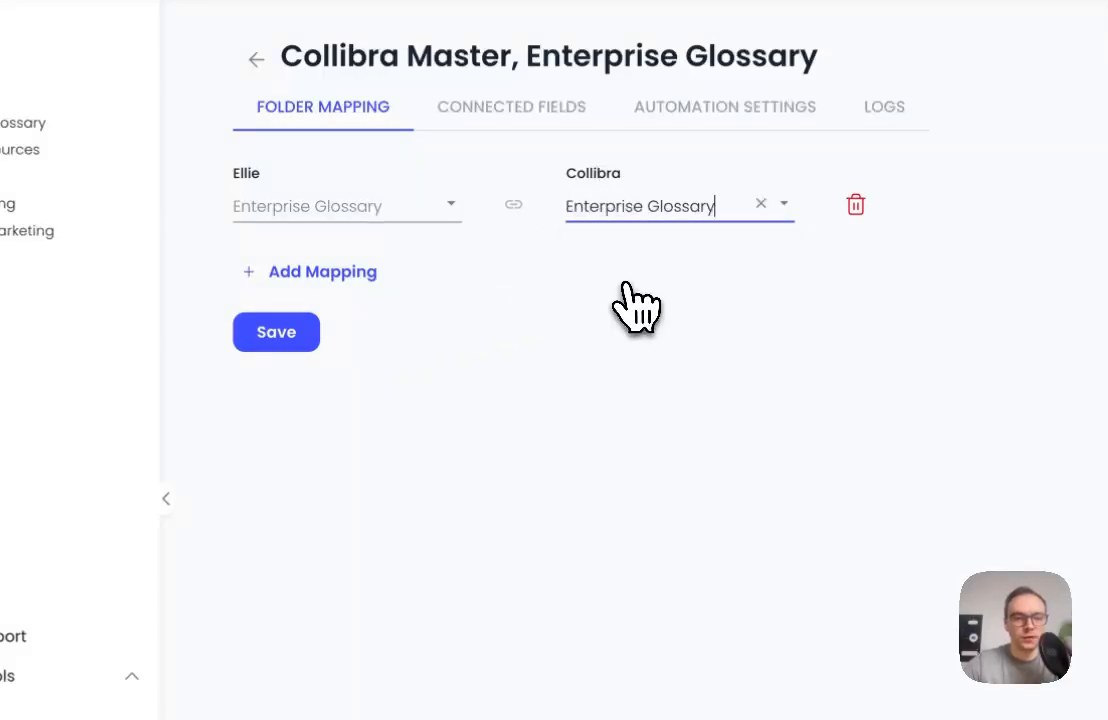
click(278, 336)
In this connection's connected fields, choose Ellie Entity as the asset type representing an entity
click(520, 108)
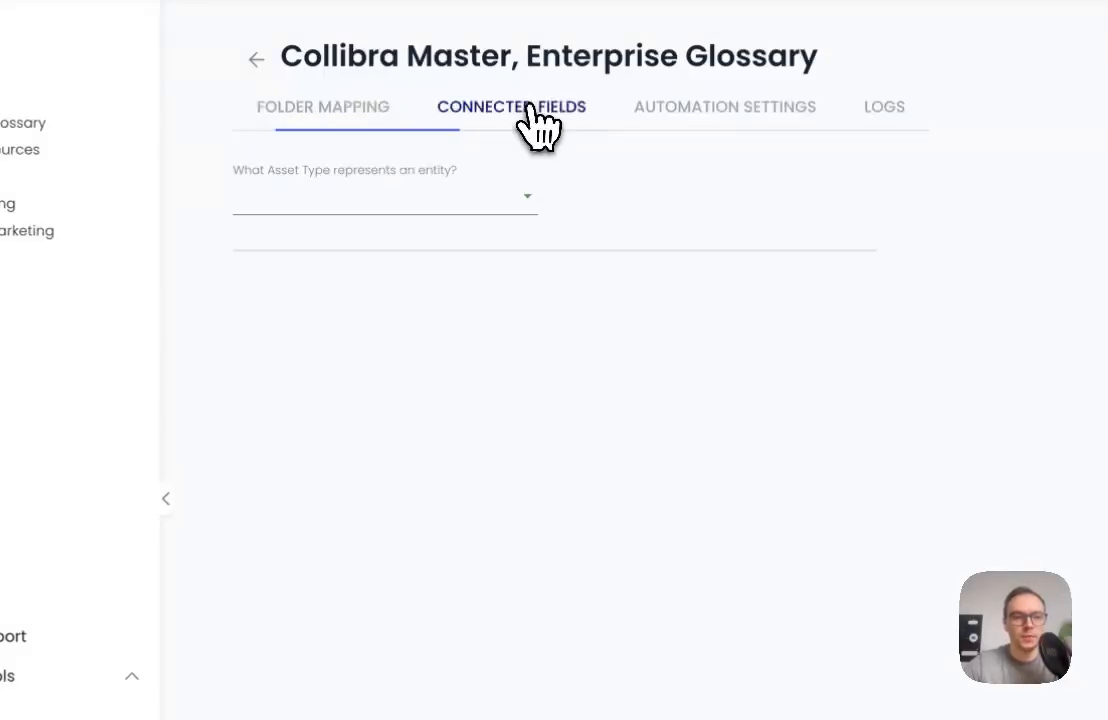
click(344, 212)
text(en)
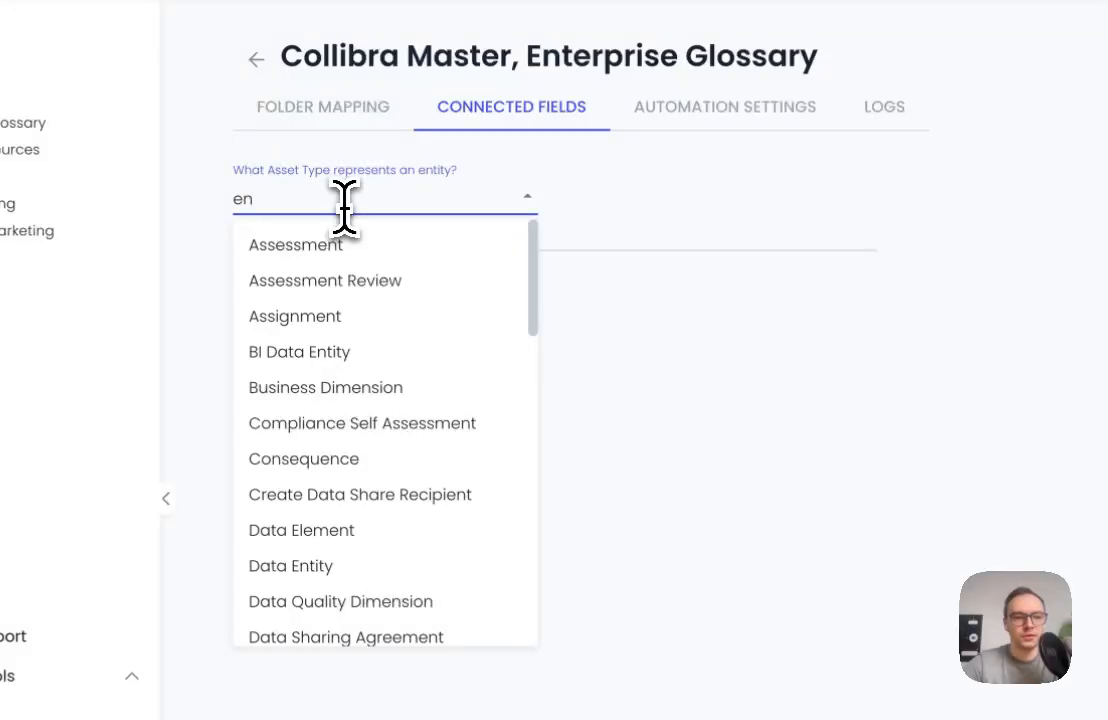
key(BackSpace)
key(BackSpace)
text(e)
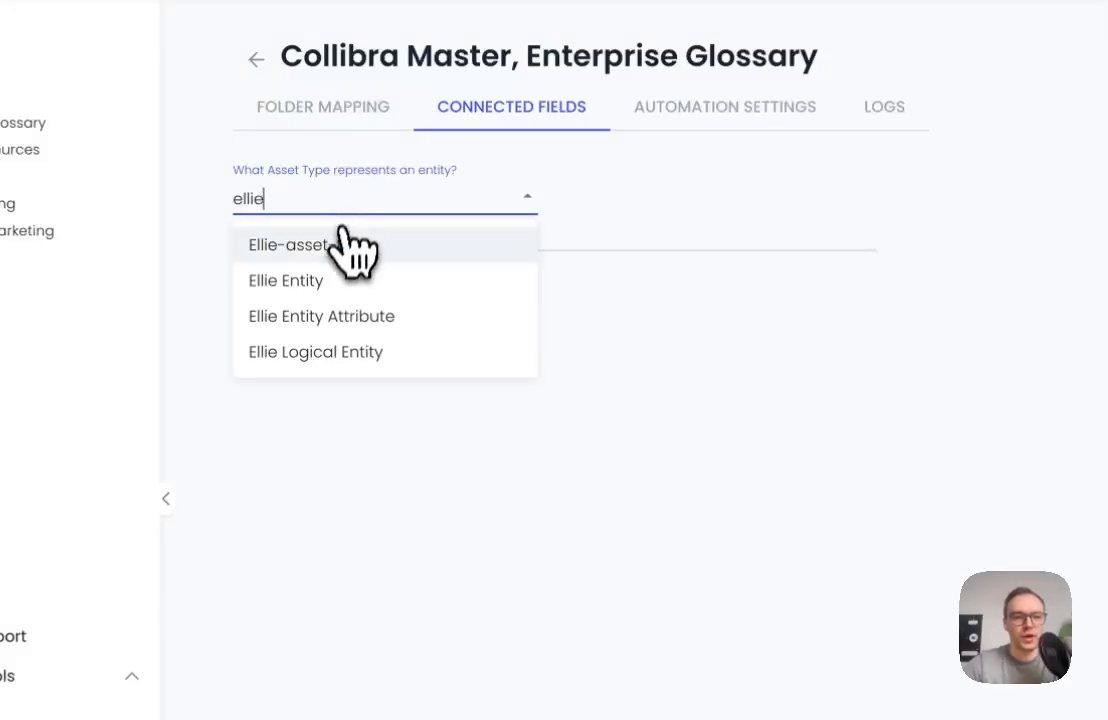
click(345, 281)
Set the attribute types of Description, Examples and Synonyms to Definition, Descriptive Example and Synonyms in the Enterprise Glossary connection
click(646, 318)
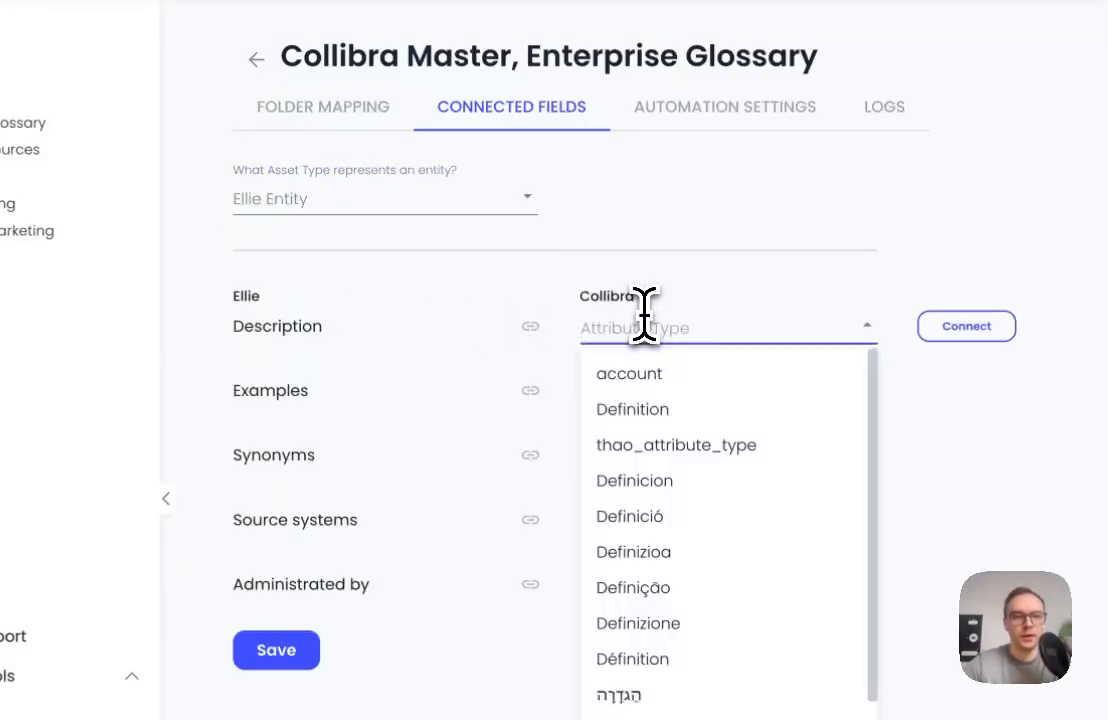
click(645, 409)
click(635, 392)
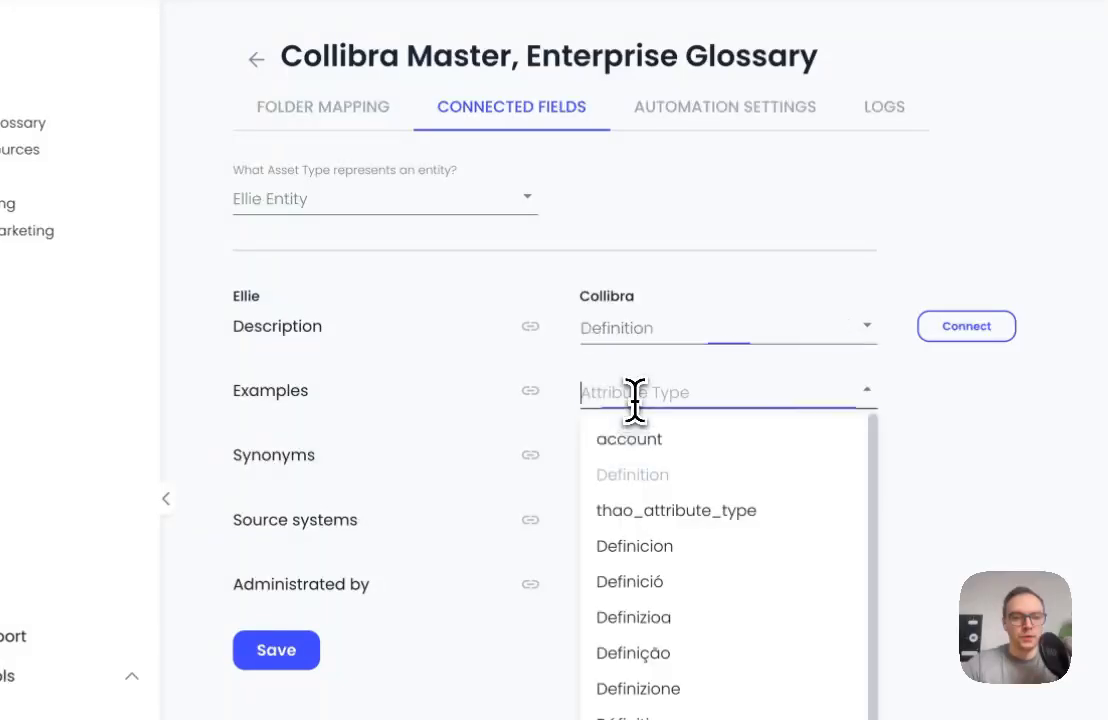
scroll(680, 690, down, 1)
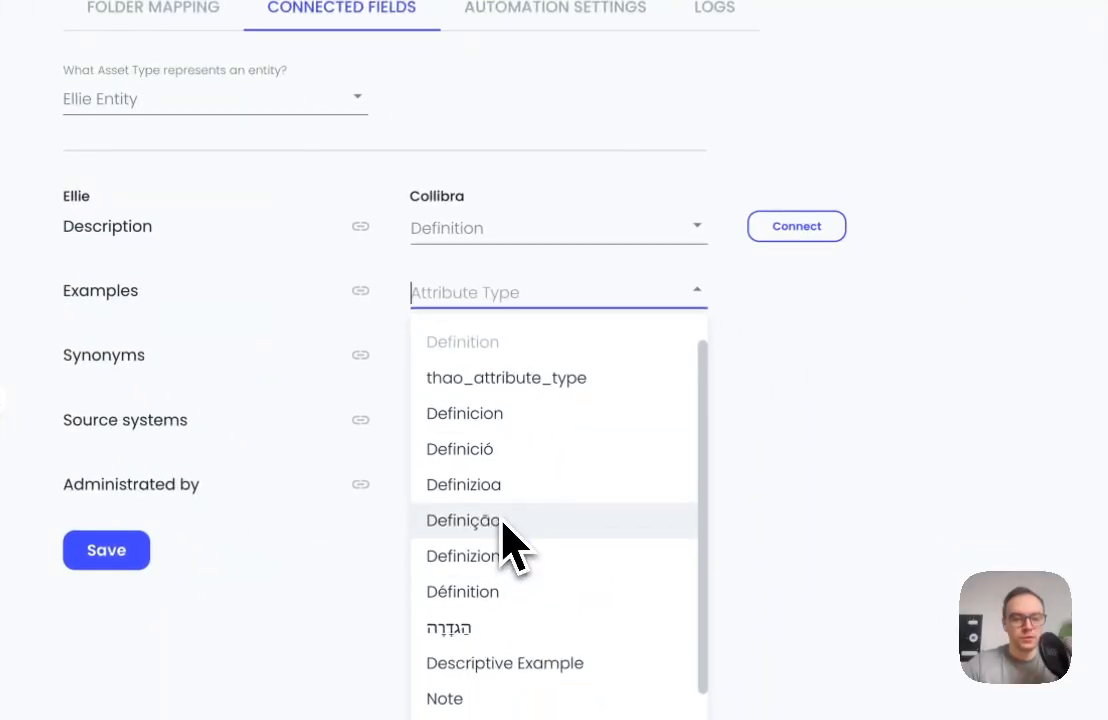
text(exa)
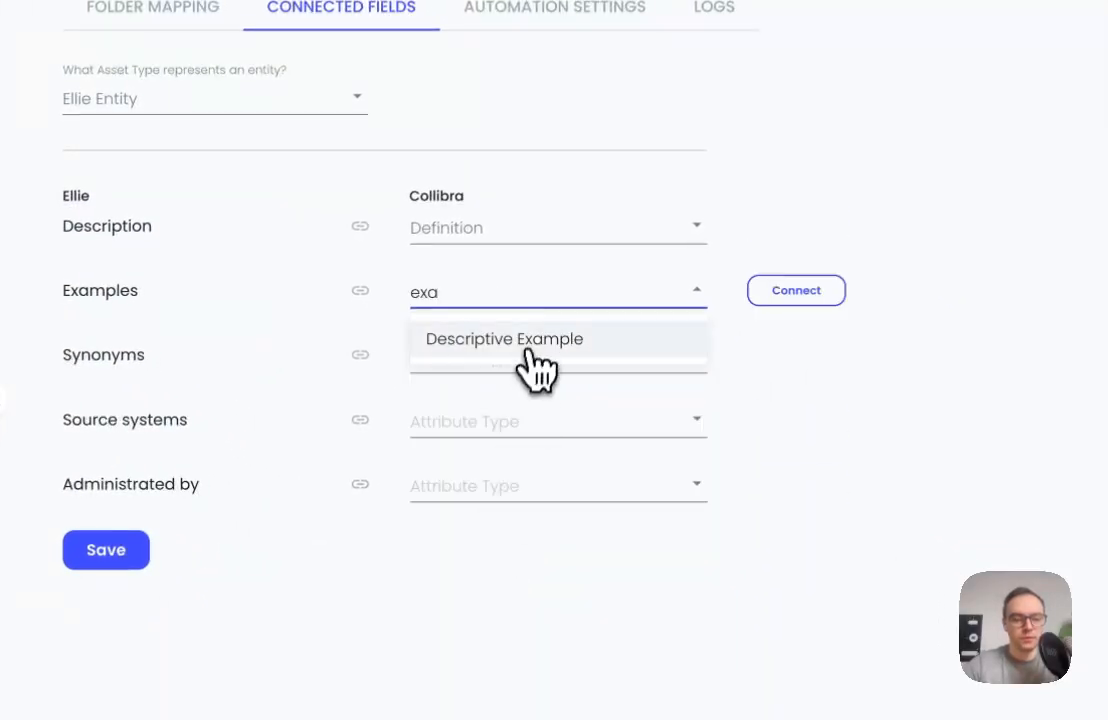
click(525, 345)
text(syno)
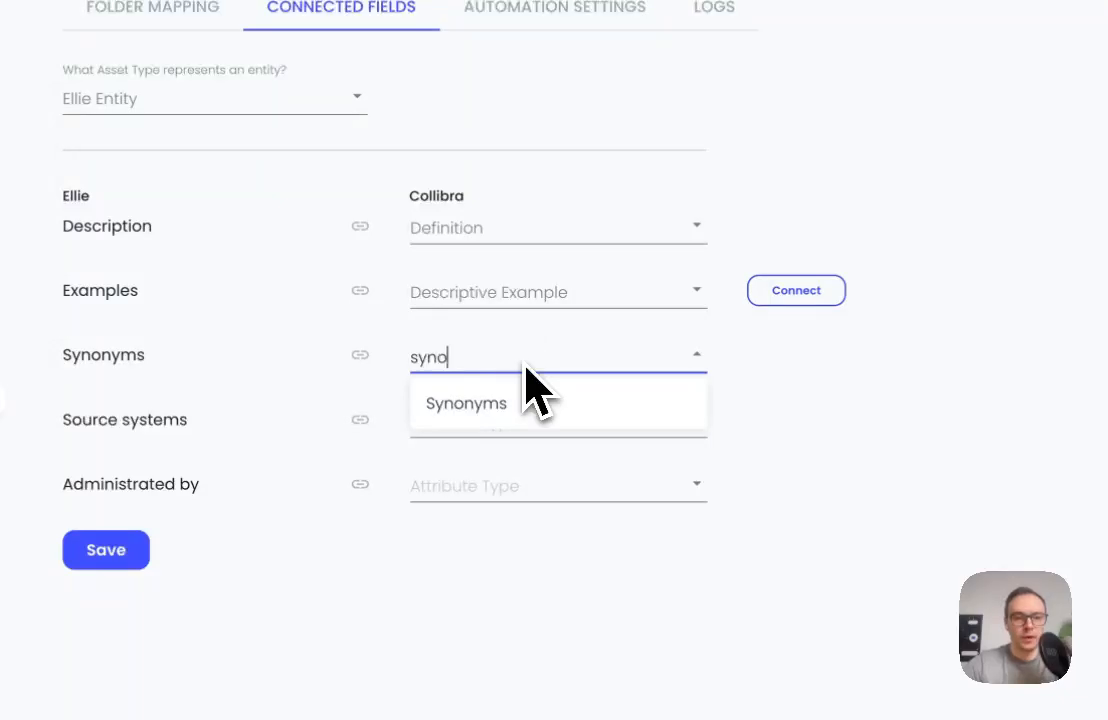
click(512, 403)
Connect the Description, Examples and Synonyms fields to their Collibra attribute types and save the connected fields
mouse_move(810, 218)
click(777, 291)
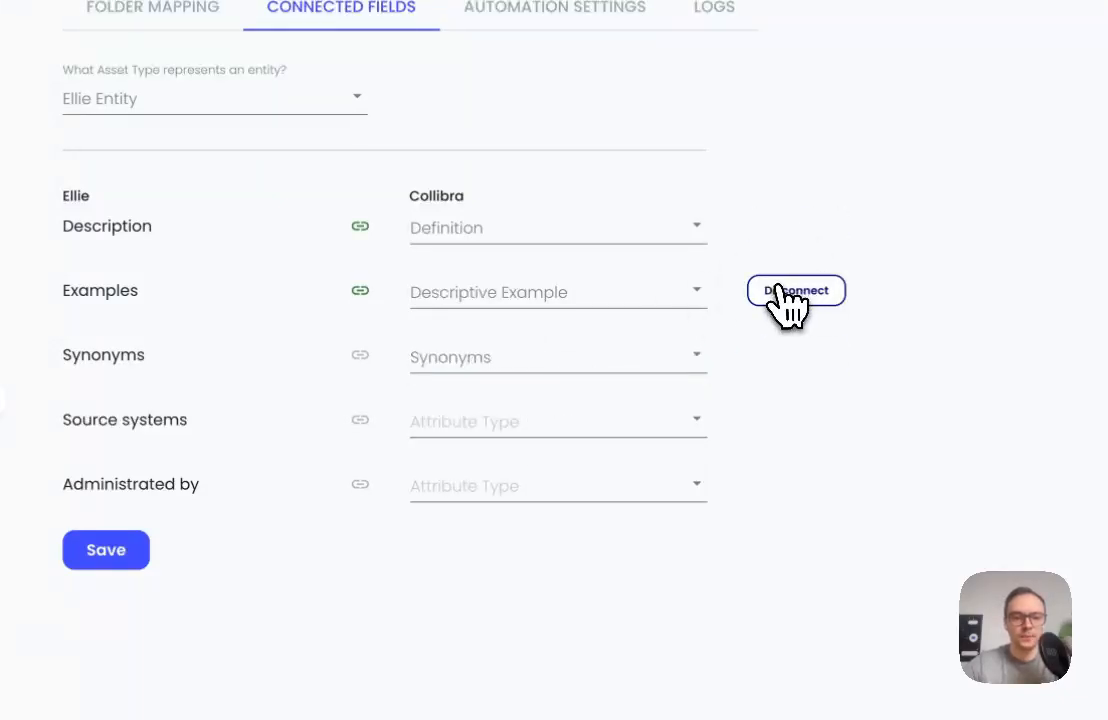
click(106, 550)
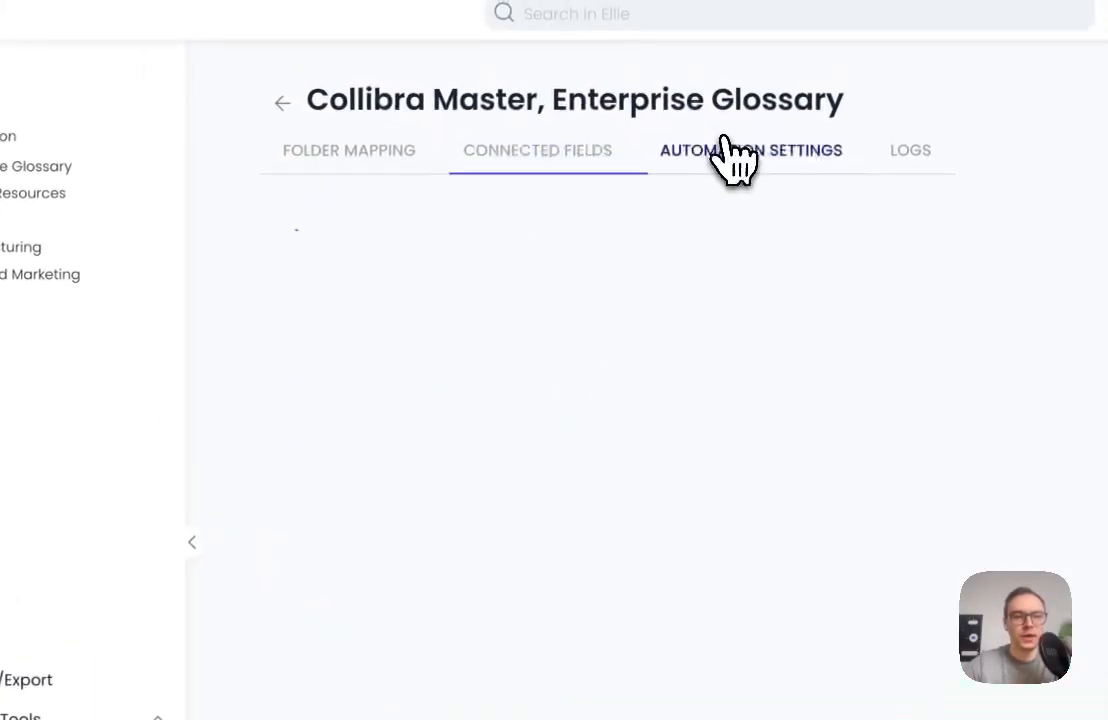
In the automation settings, set the master source to Collibra to Ellie, synchronize every hour at every minute, enable automation, and save
click(726, 145)
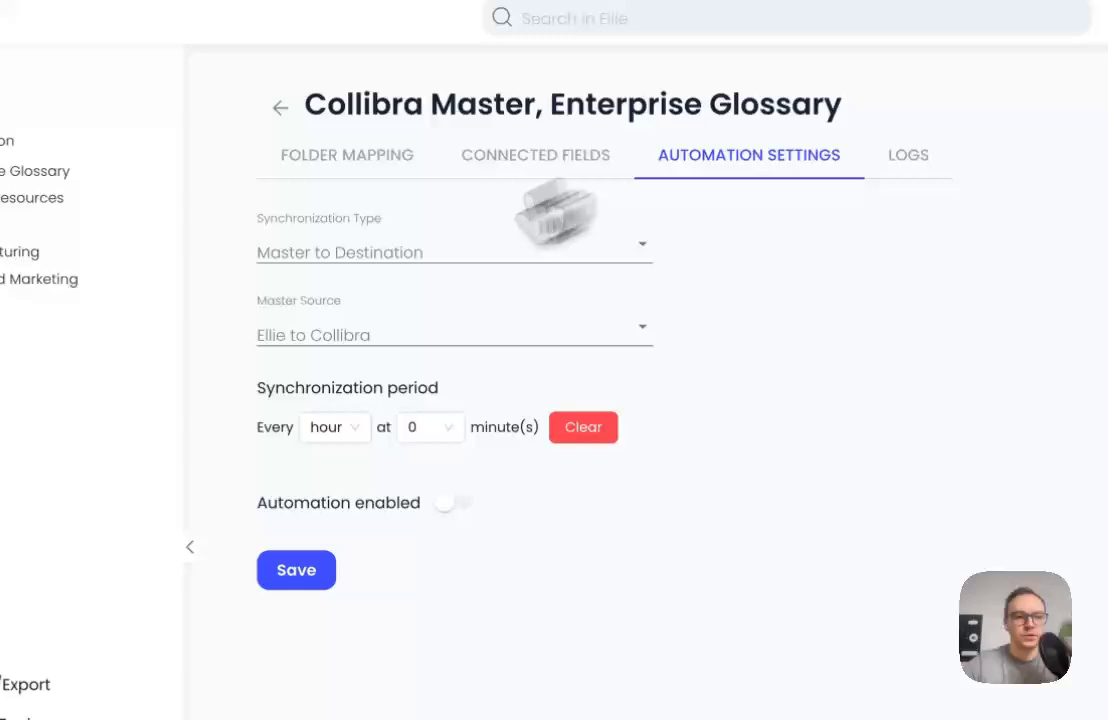
click(327, 338)
click(320, 360)
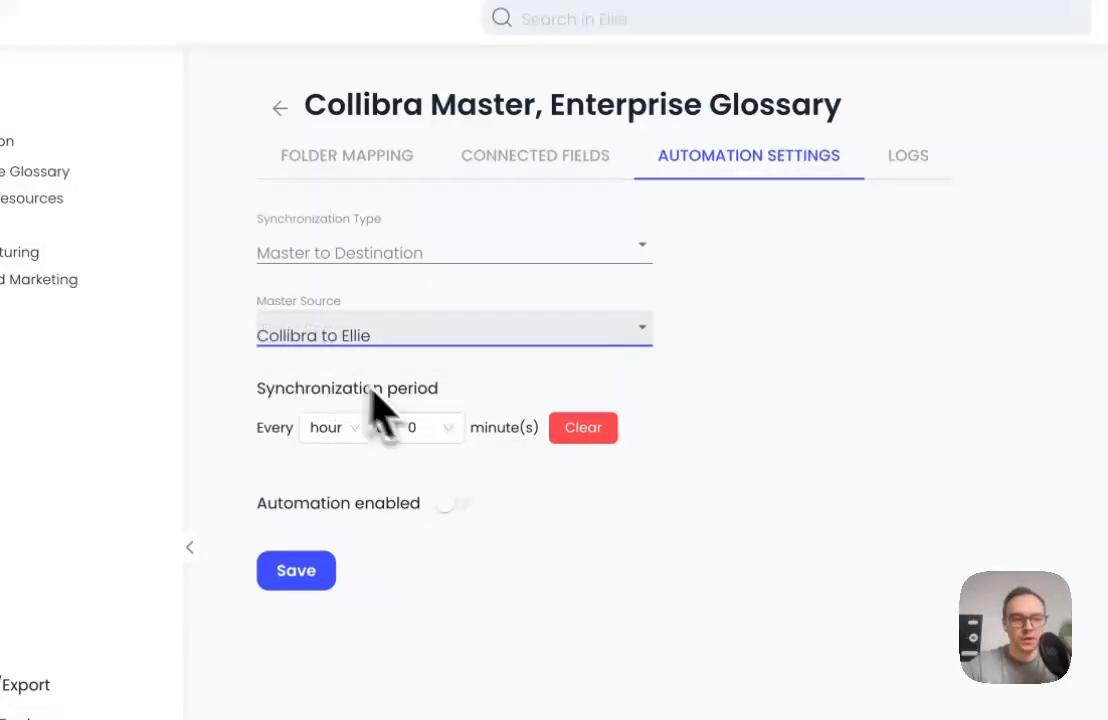
click(447, 428)
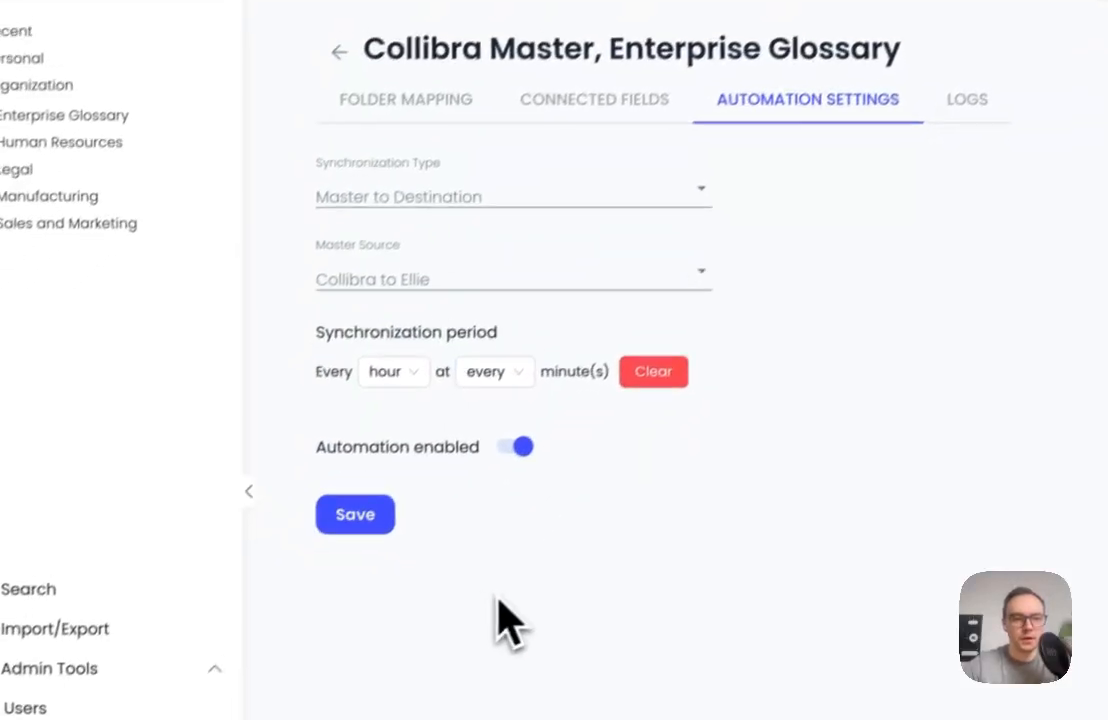
click(314, 580)
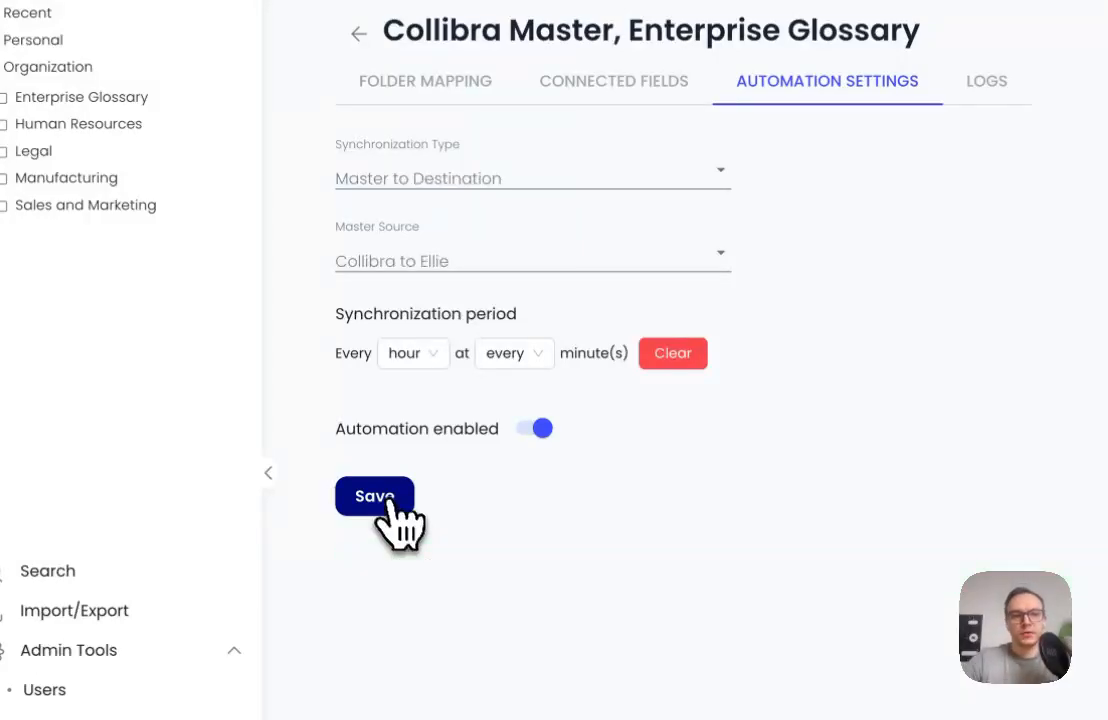
Check the Enterprise Glossary assets in Collibra, and open the Asset entity in Ellie's Sales and Marketing folder
click(390, 57)
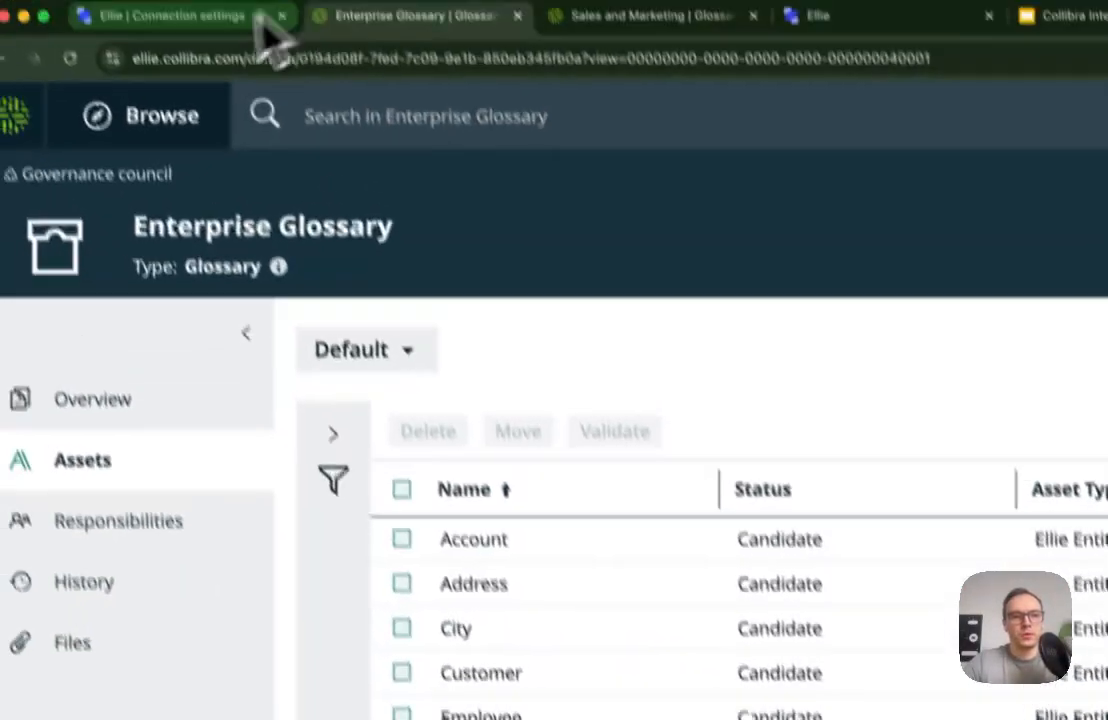
click(195, 50)
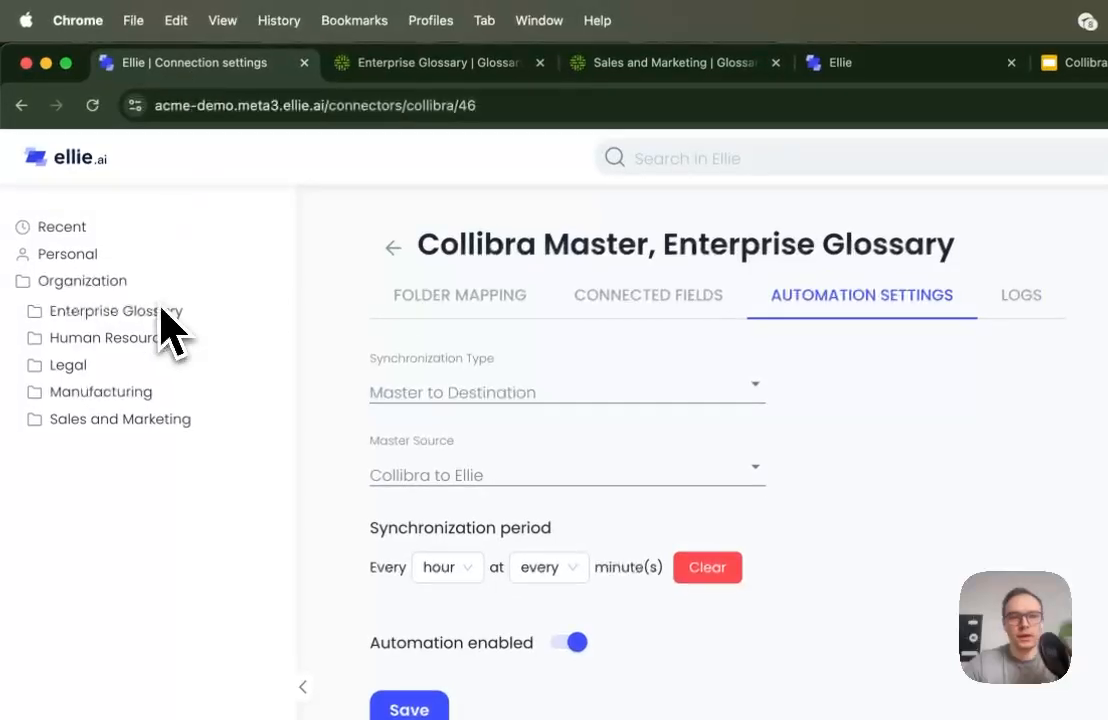
click(140, 440)
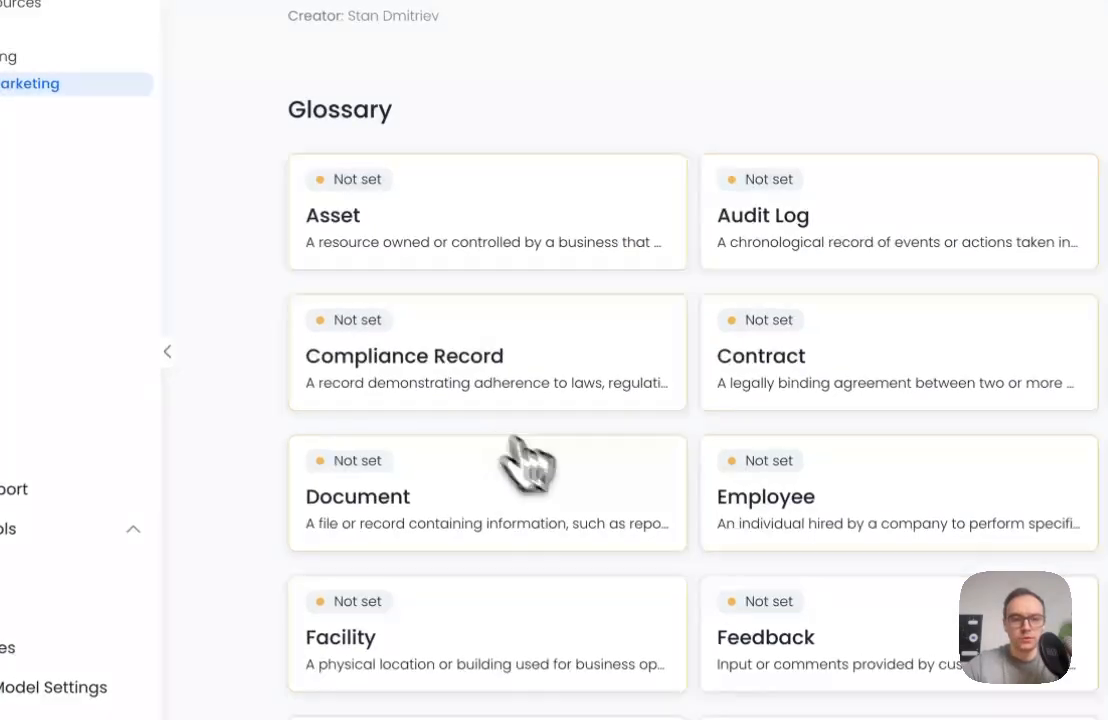
click(588, 239)
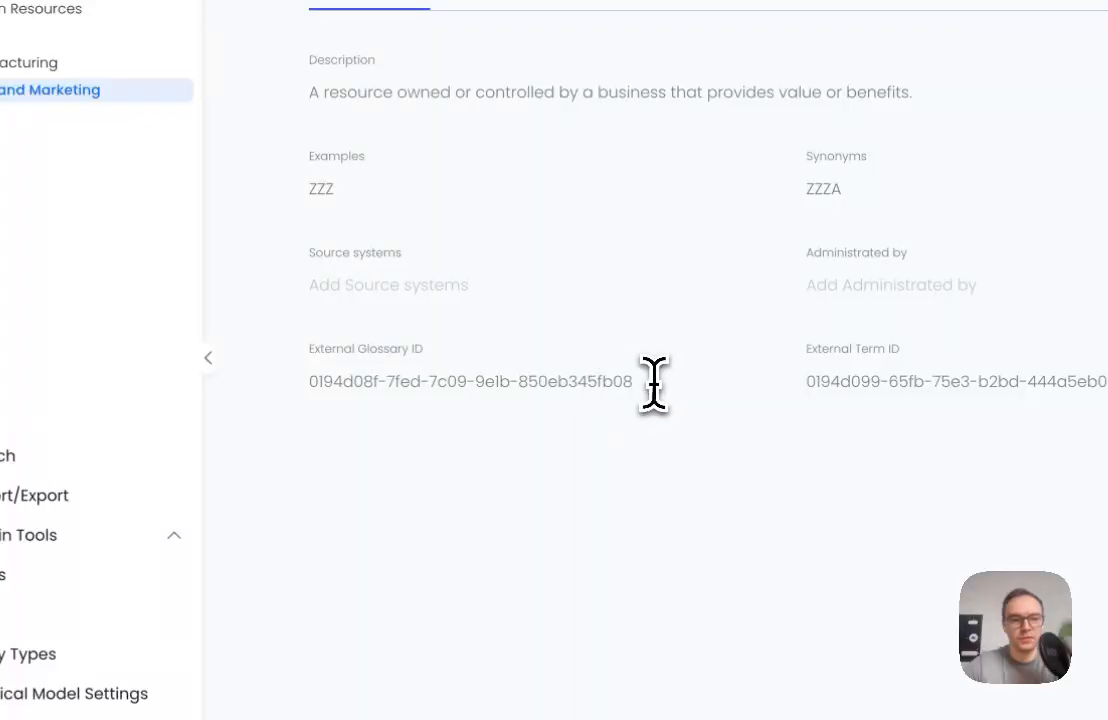
Examine the Asset entity's External Glossary ID and copy its External Term ID
drag(653, 381, 216, 400)
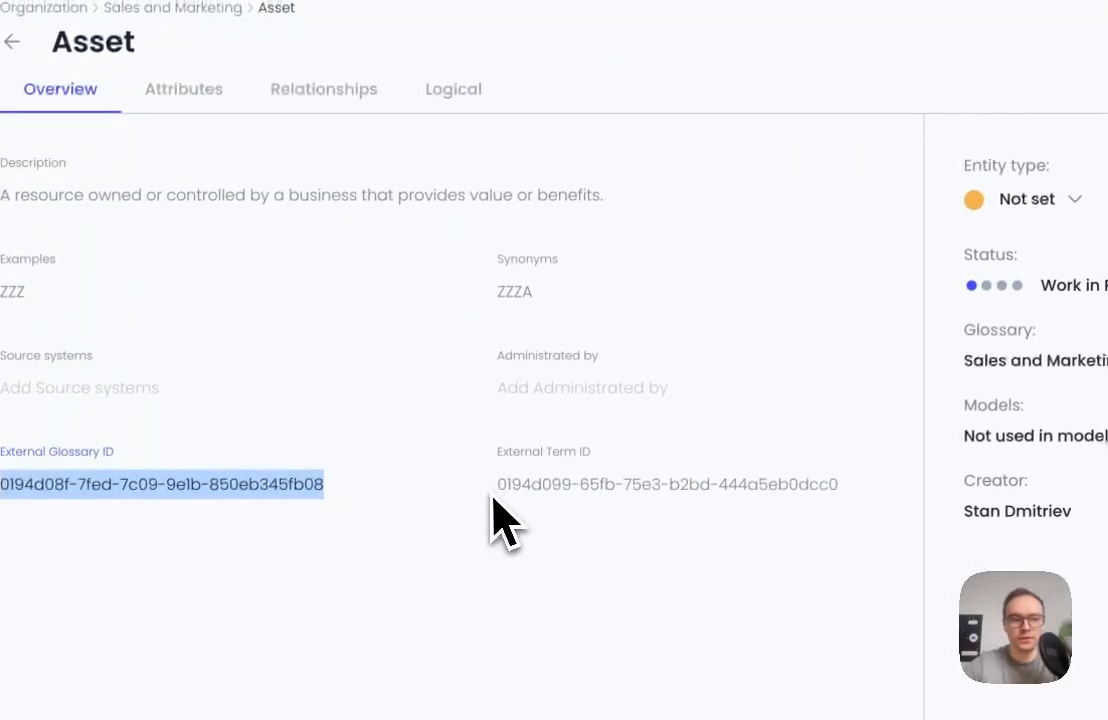
click(493, 488)
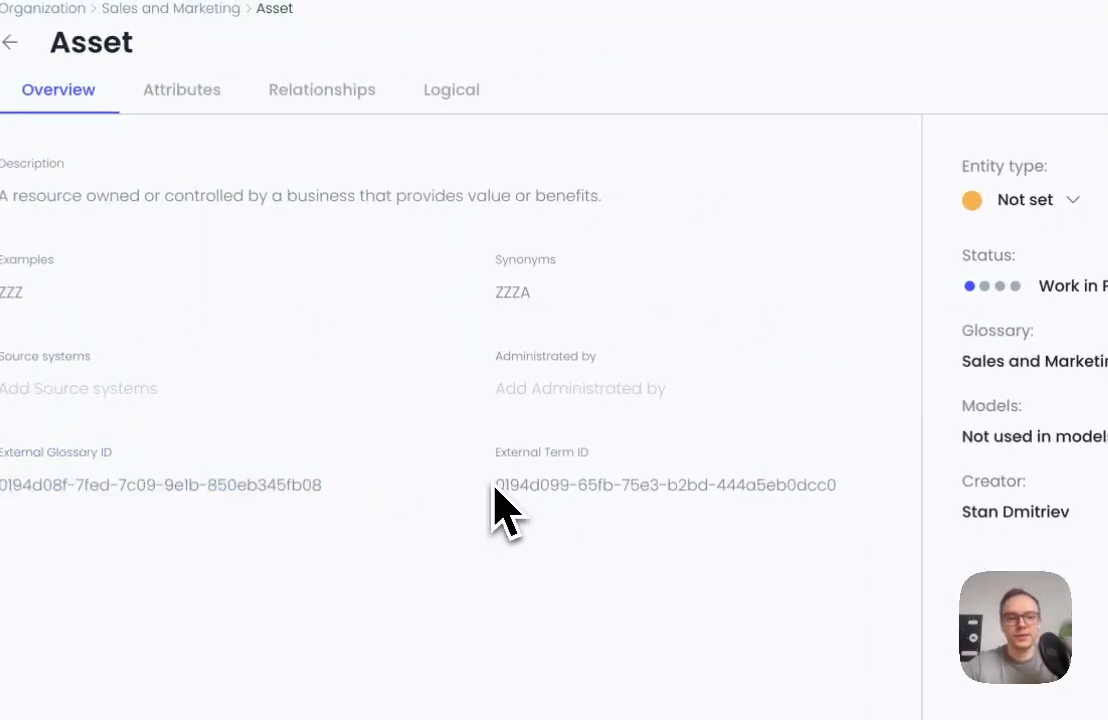
drag(497, 488, 848, 490)
key(super+c)
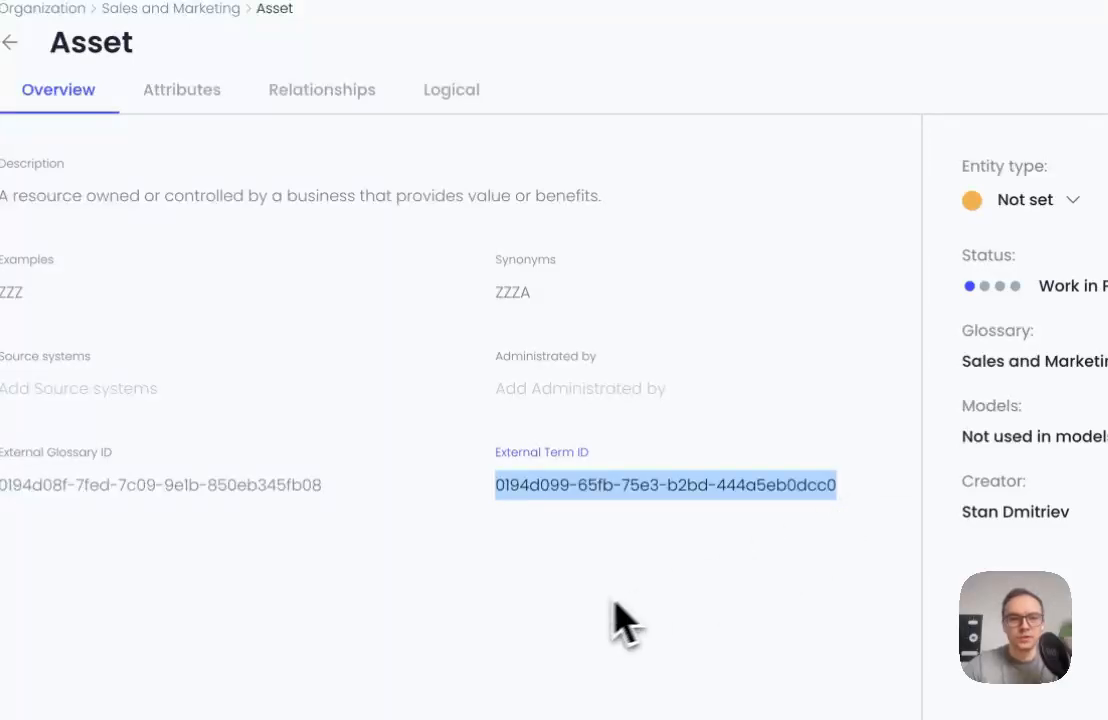
Switch to Collibra and open the matching asset page by adding the copied External Term ID to the asset/ web address
click(378, 64)
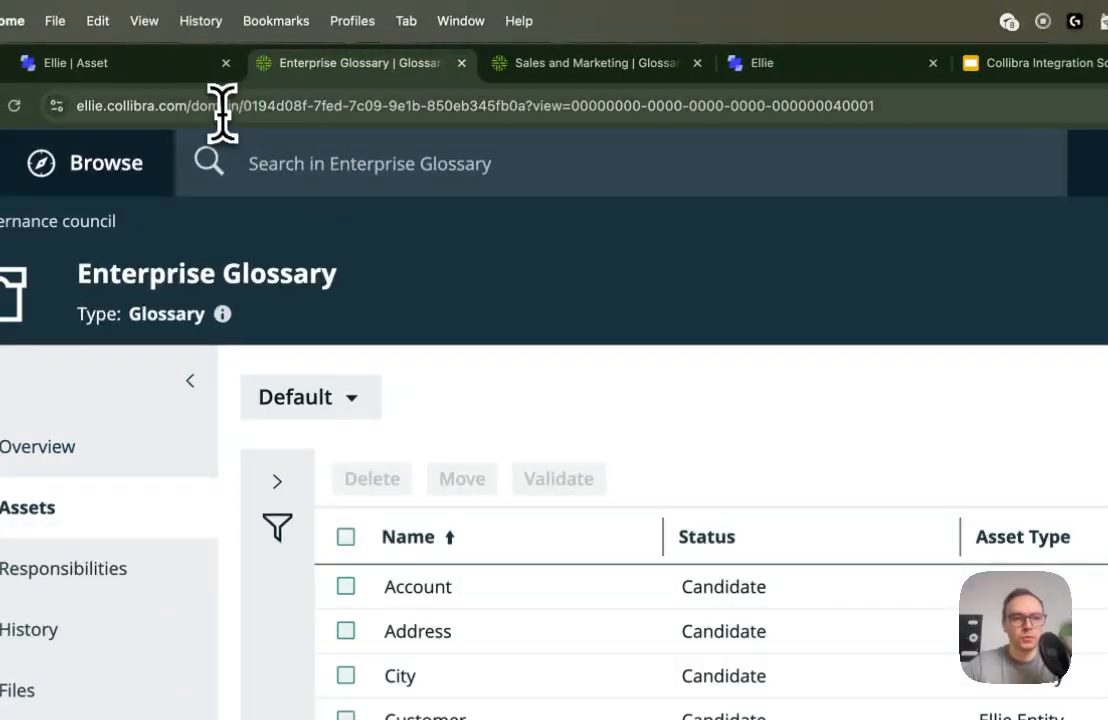
drag(193, 104, 822, 160)
text(asset.)
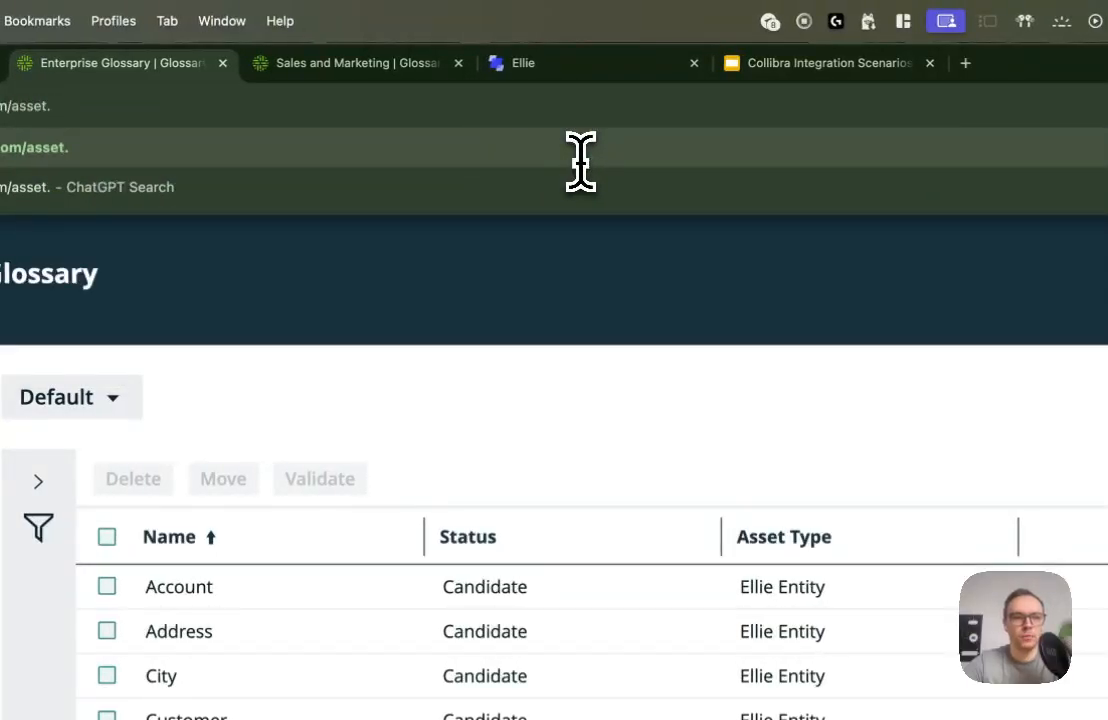
key(BackSpace)
text(/)
key(super+v)
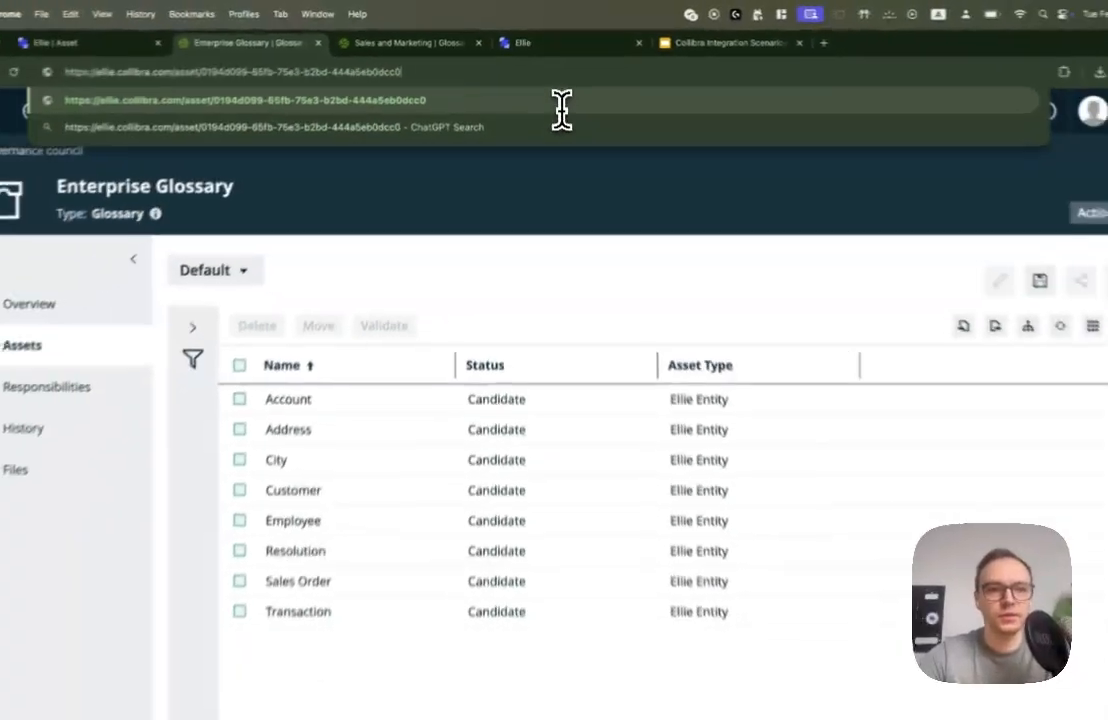
key(Return)
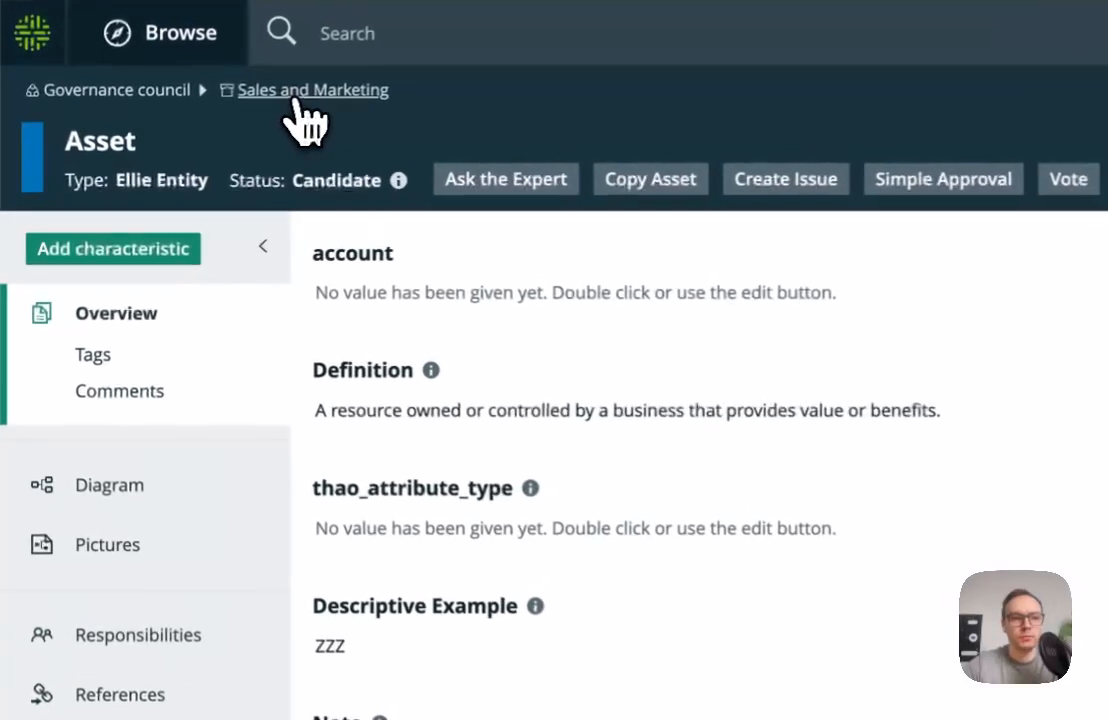
Open the Sales and Marketing glossary containing this asset and look through its list of assets
click(190, 140)
scroll(560, 690, down, 8)
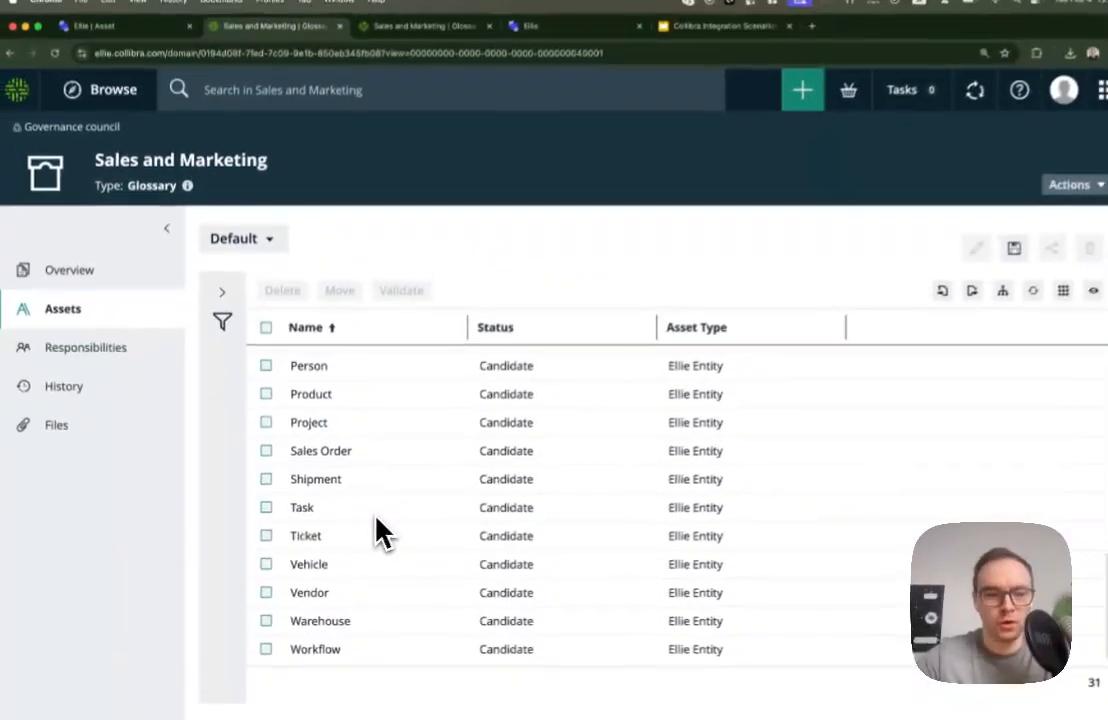
scroll(375, 528, up, 8)
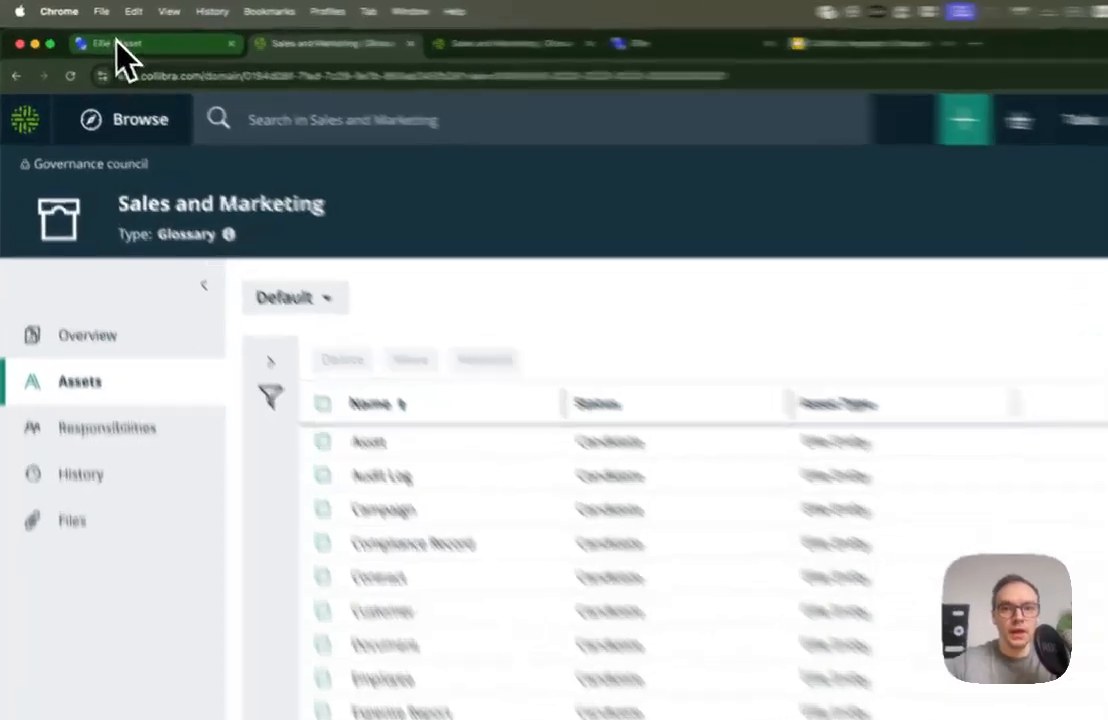
Return to Ellie and examine the glossary entities in the Enterprise Glossary folder
click(97, 40)
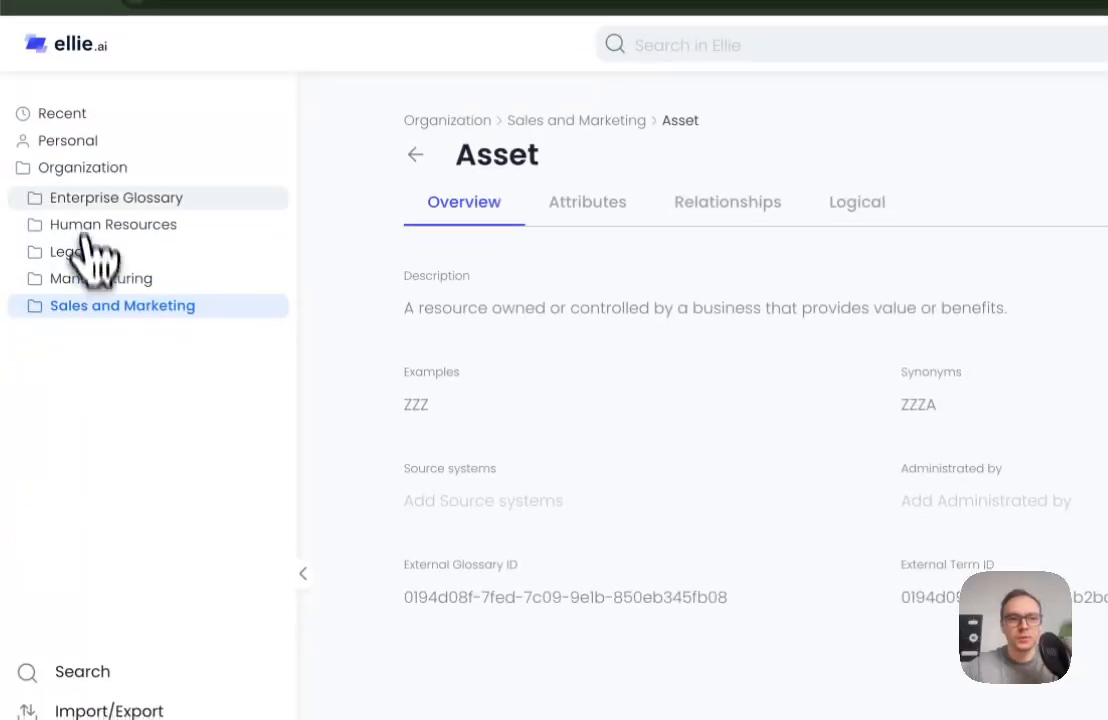
click(85, 195)
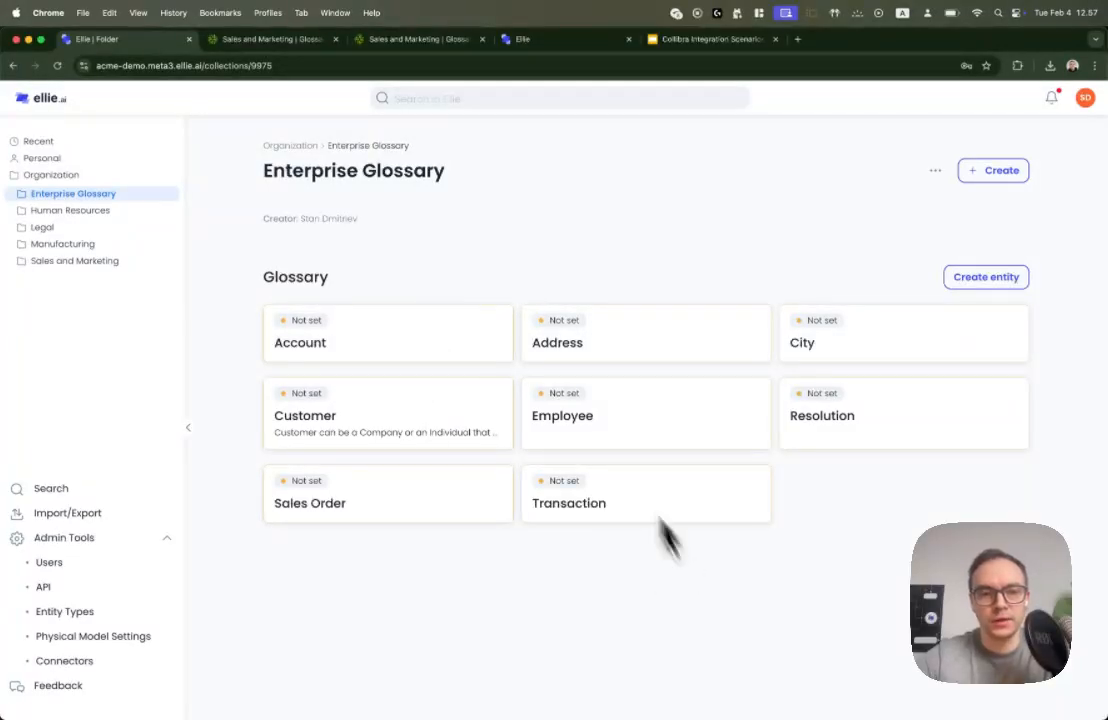
drag(452, 177, 262, 178)
click(238, 268)
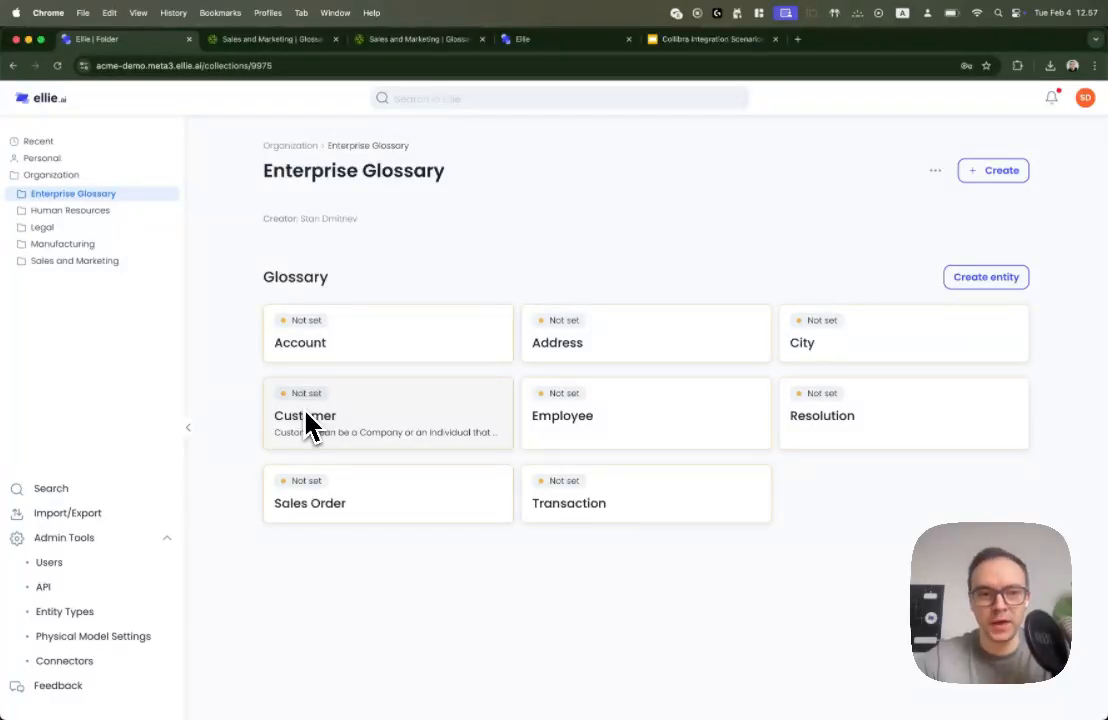
Create a new entity named Person Demo in the Sales and Marketing folder's glossary
click(62, 260)
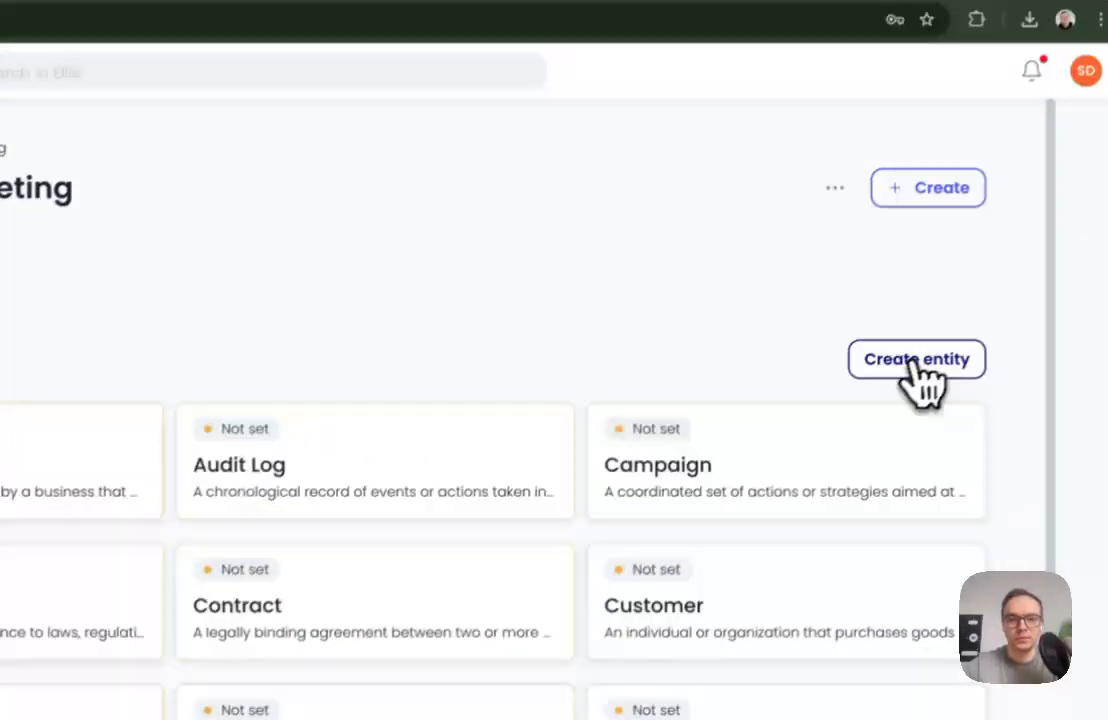
click(913, 360)
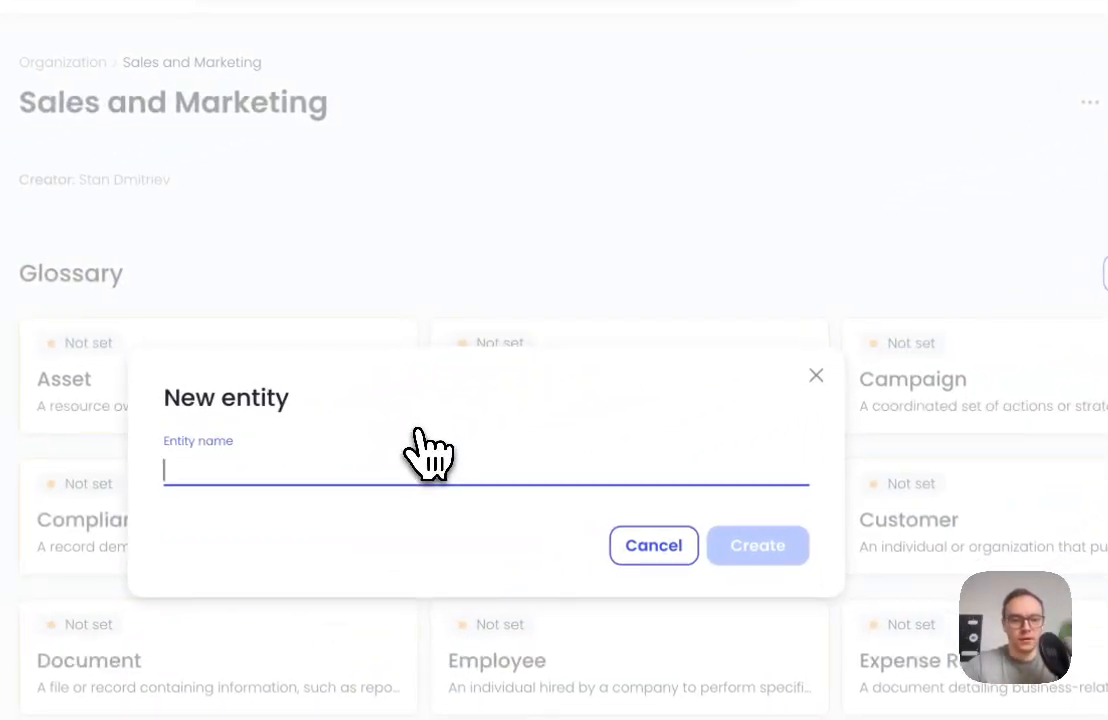
text(Perc)
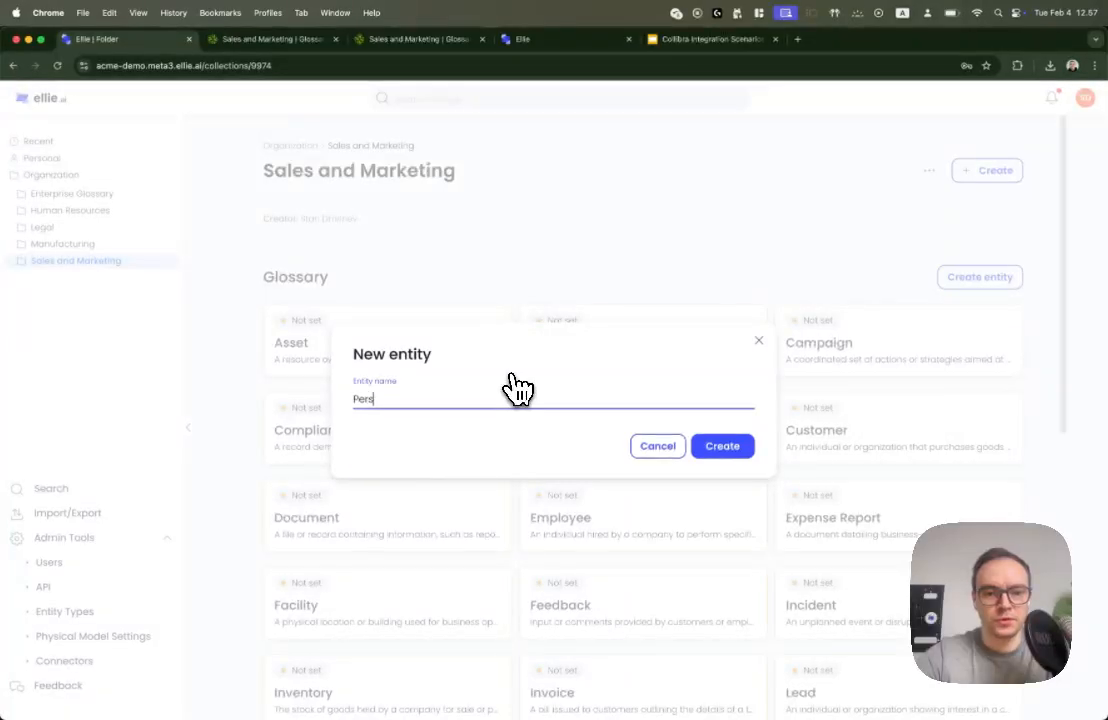
text(on)
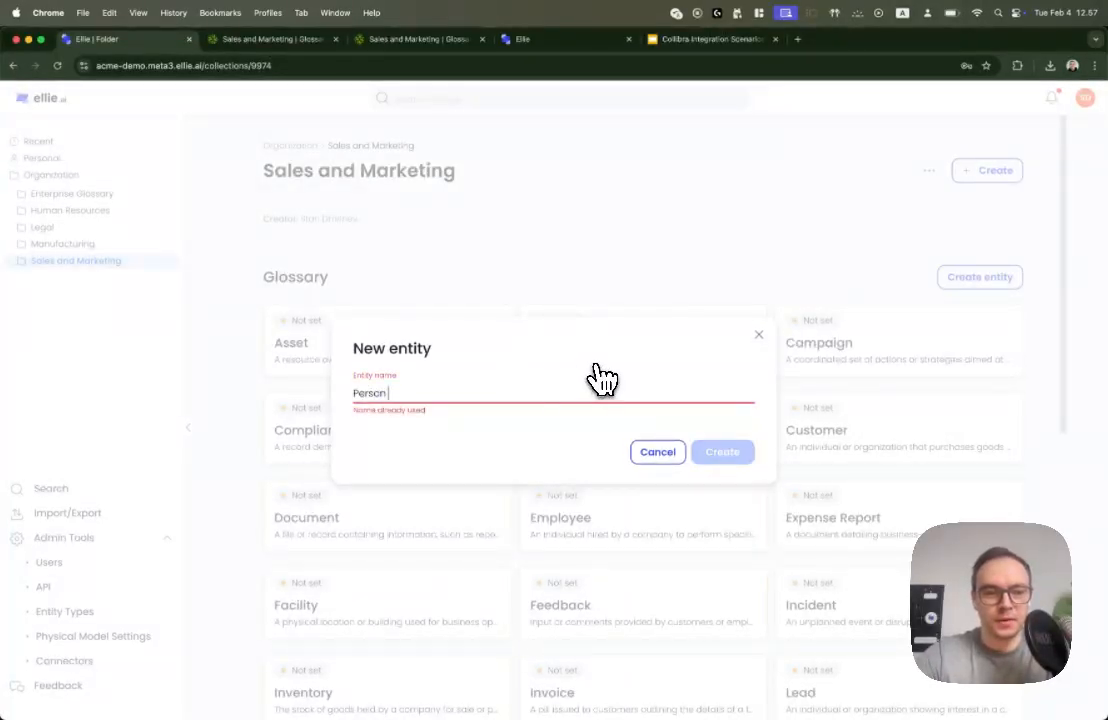
text( Demo)
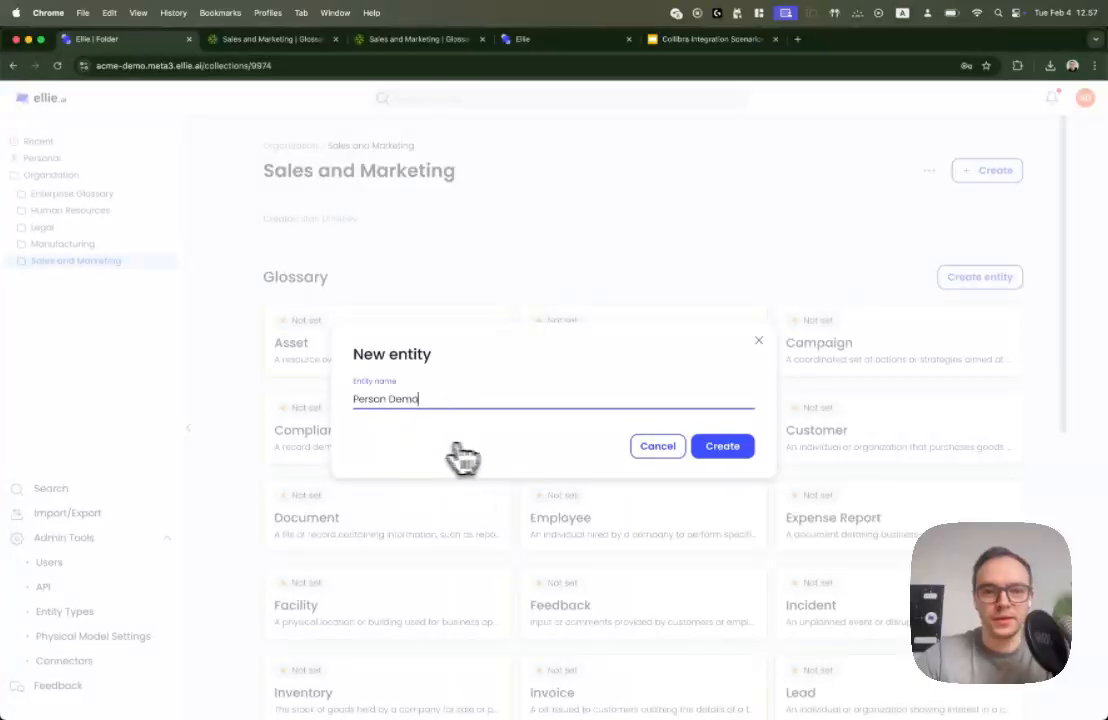
click(722, 446)
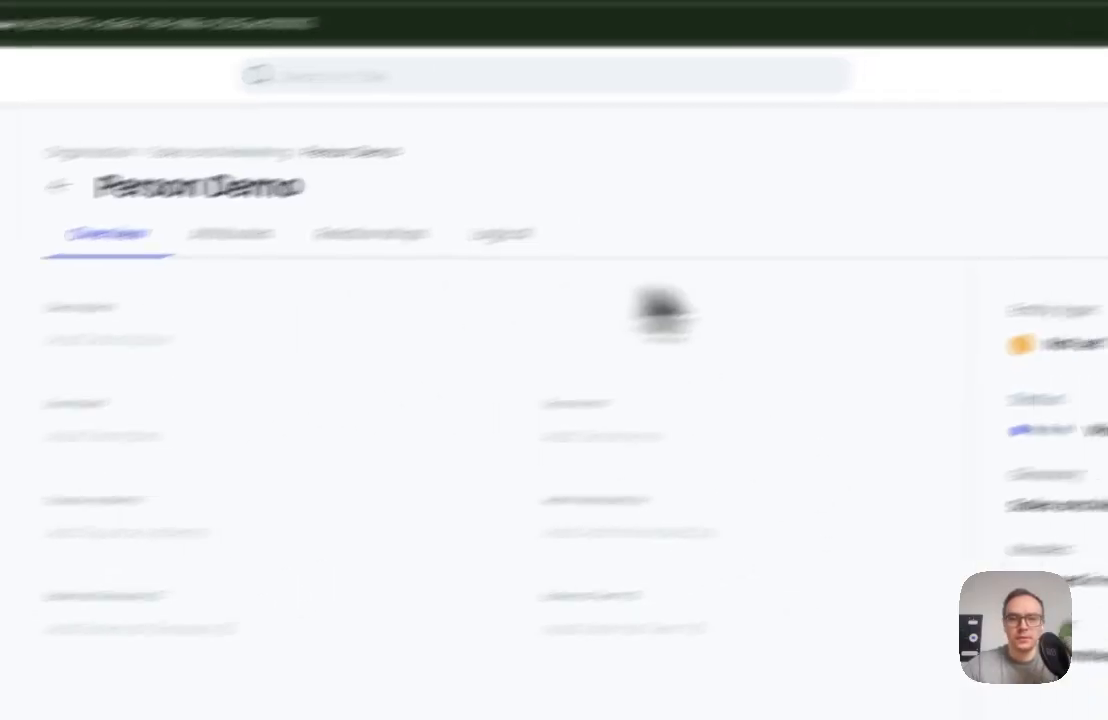
Set the new entity's description to Demo Description and save it
click(138, 338)
text(Dem)
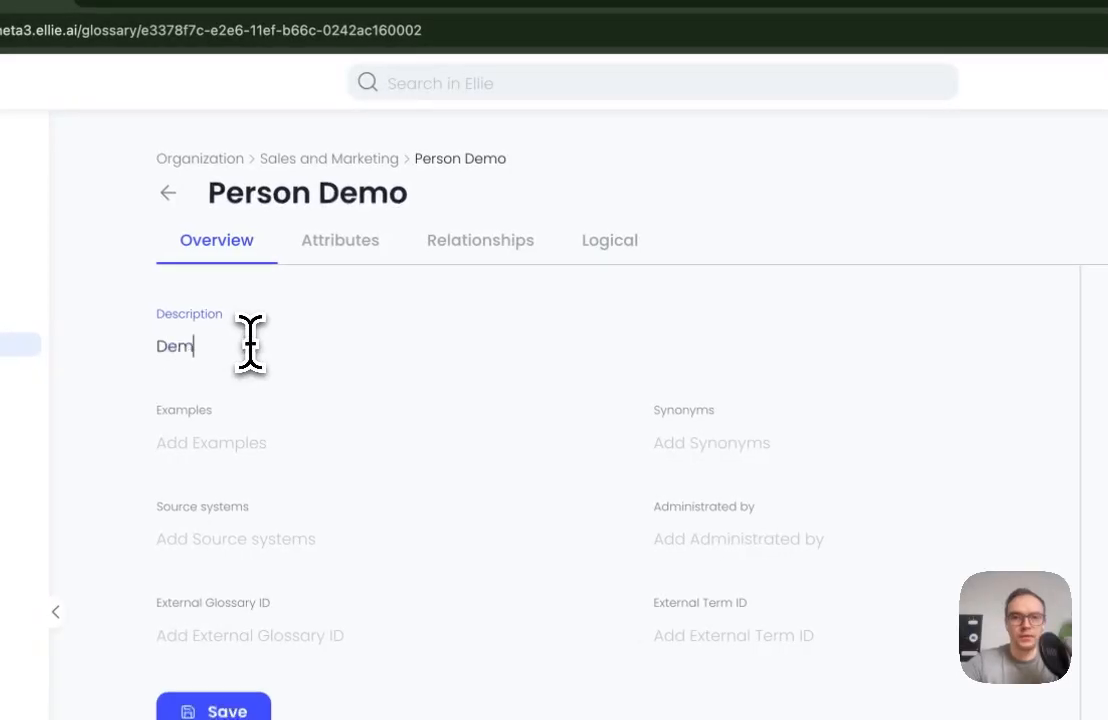
text(o Description)
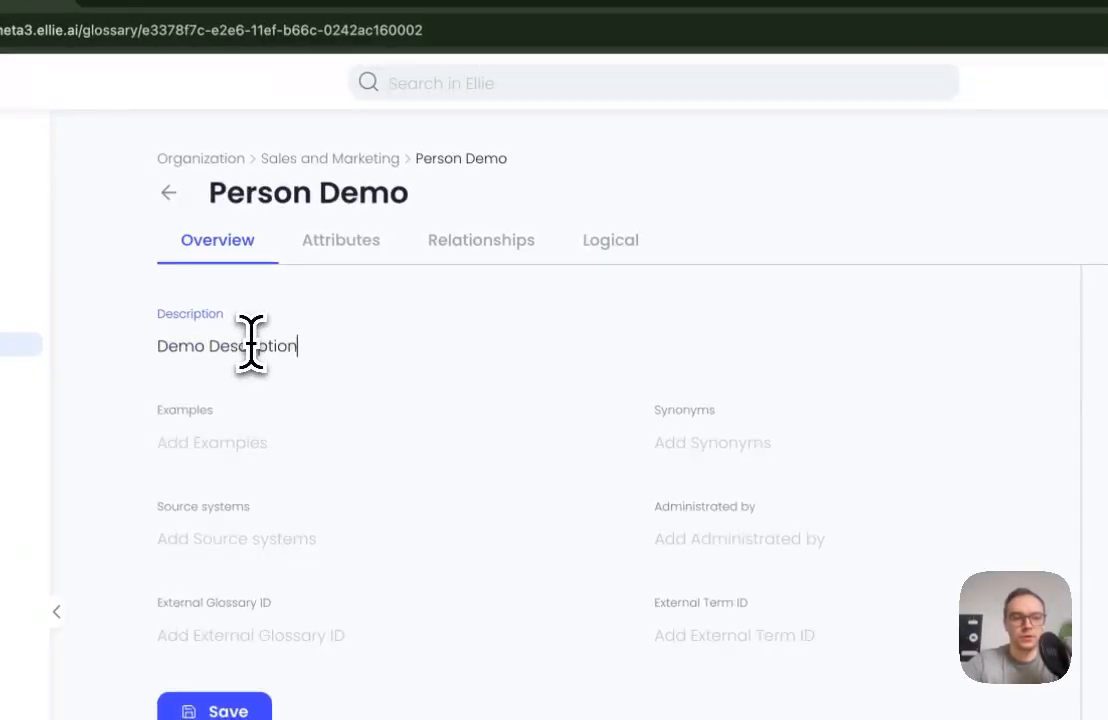
click(174, 711)
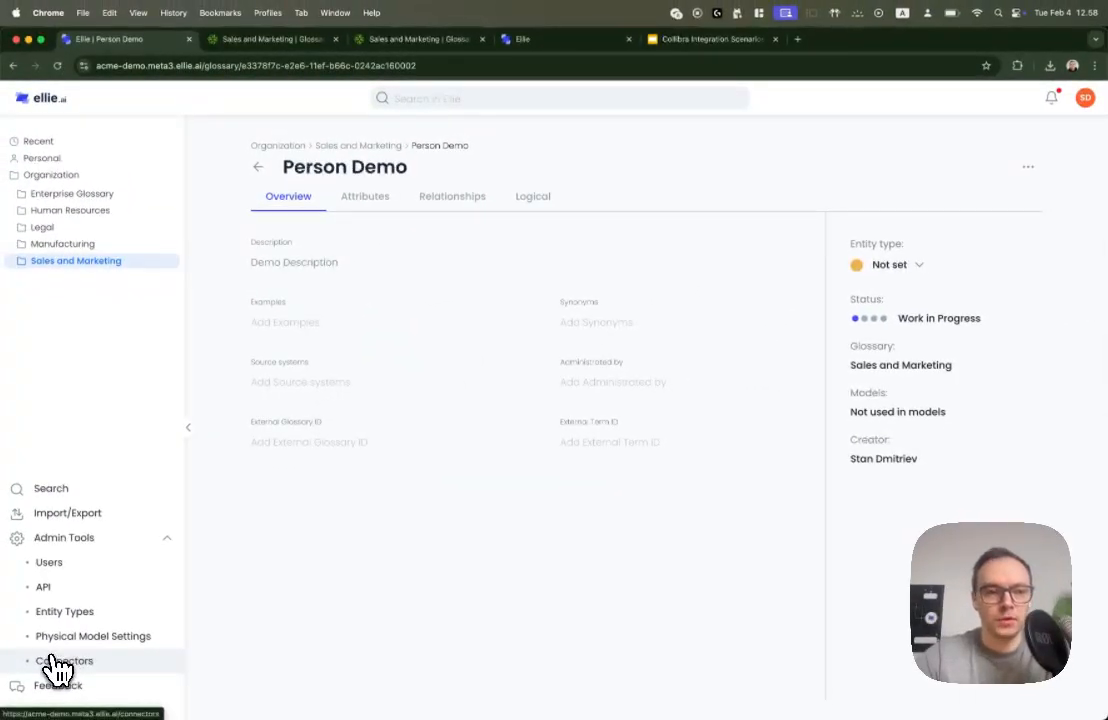
Manually sync the Ellie Master, Sales and Marketing Folder connector to Collibra and confirm
click(52, 660)
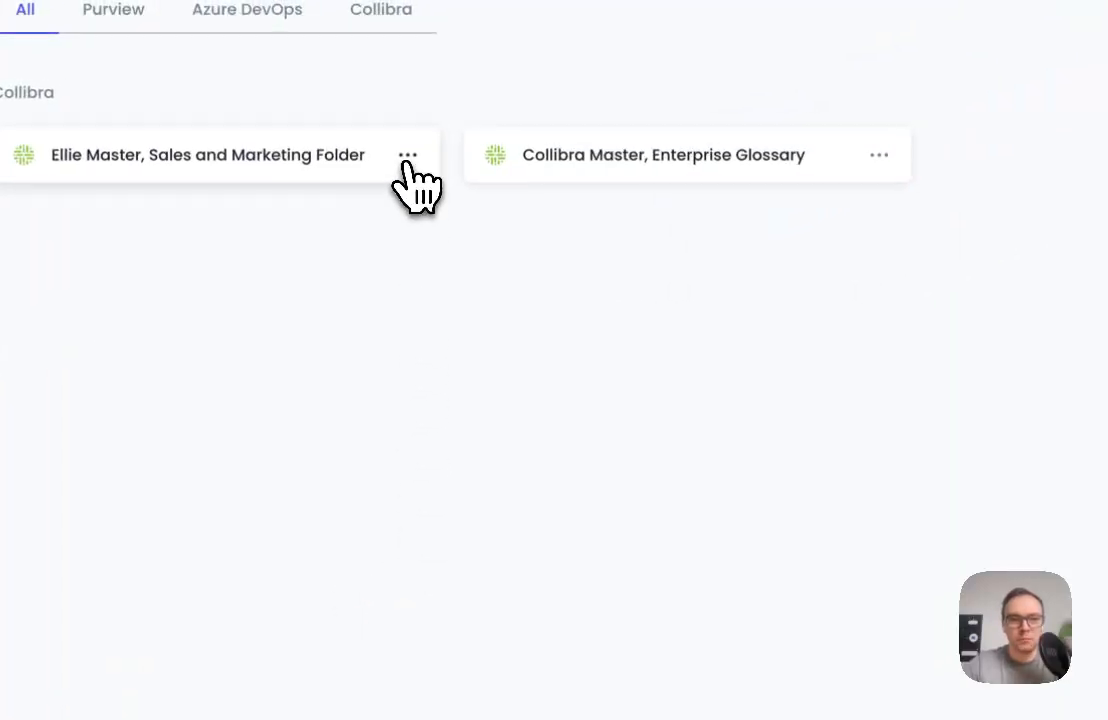
click(408, 157)
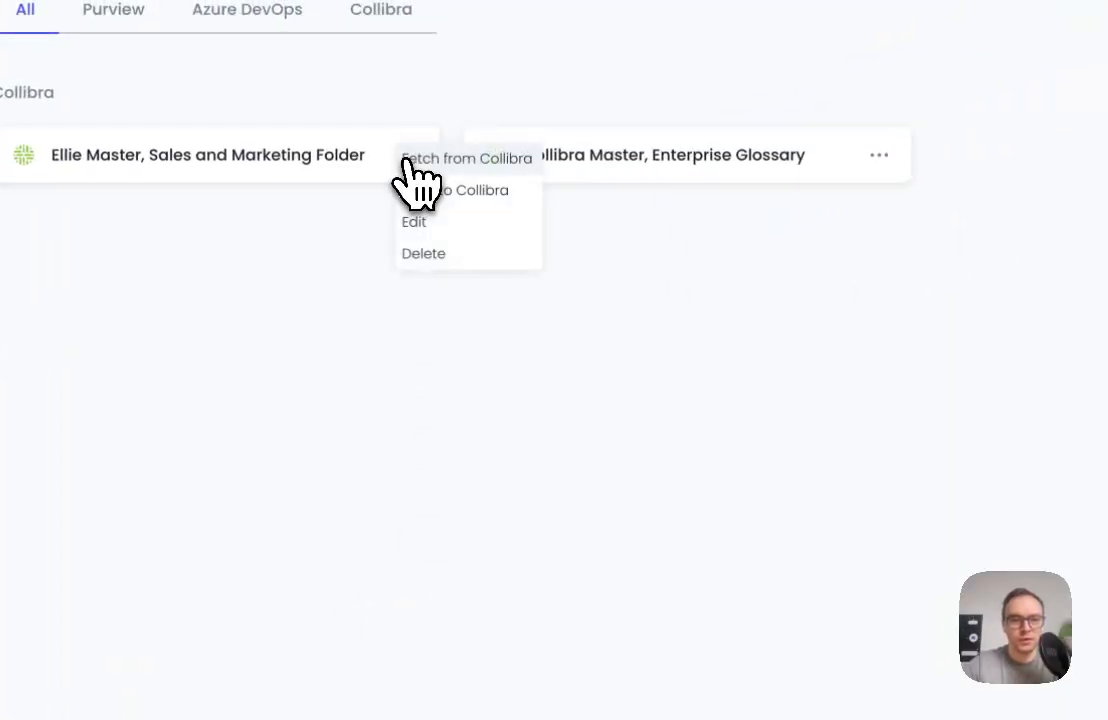
click(437, 191)
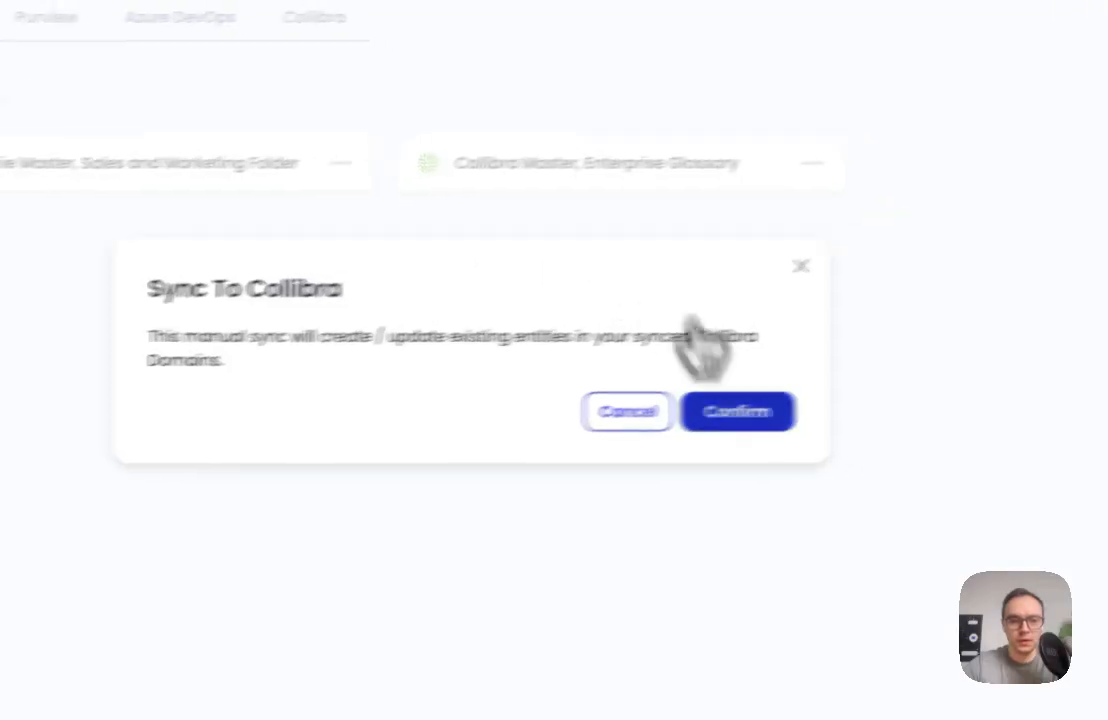
click(804, 403)
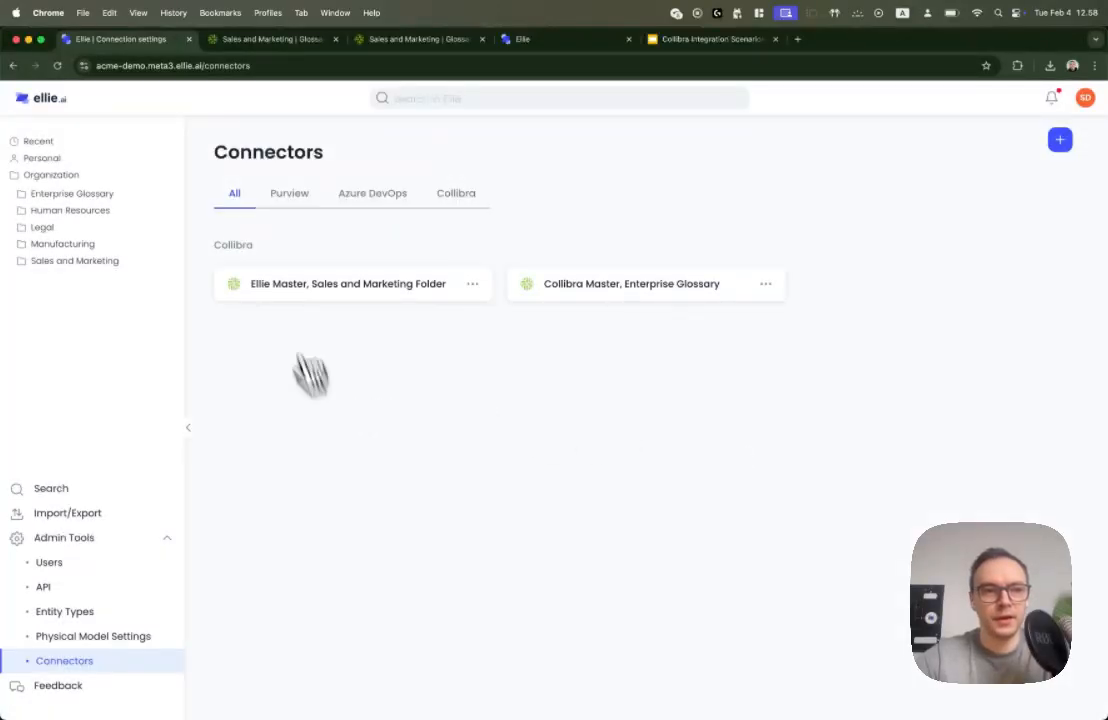
Switch to Collibra, refresh the Sales and Marketing glossary's asset list, and open the Person Demo asset to check its definition
click(243, 42)
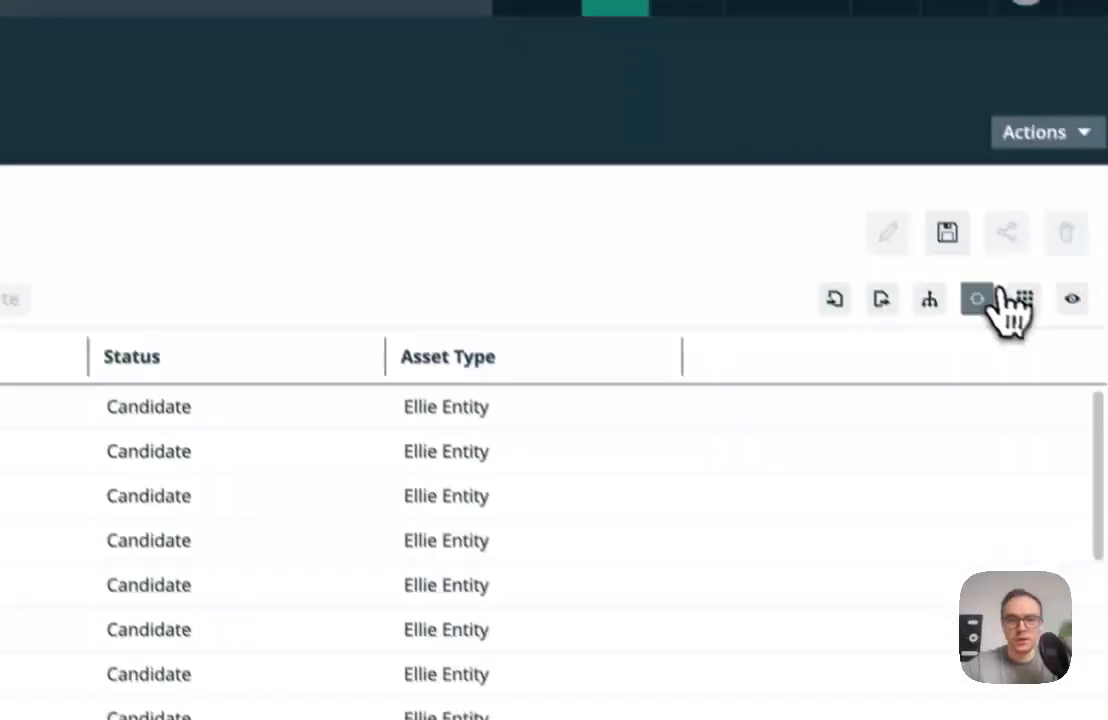
click(990, 296)
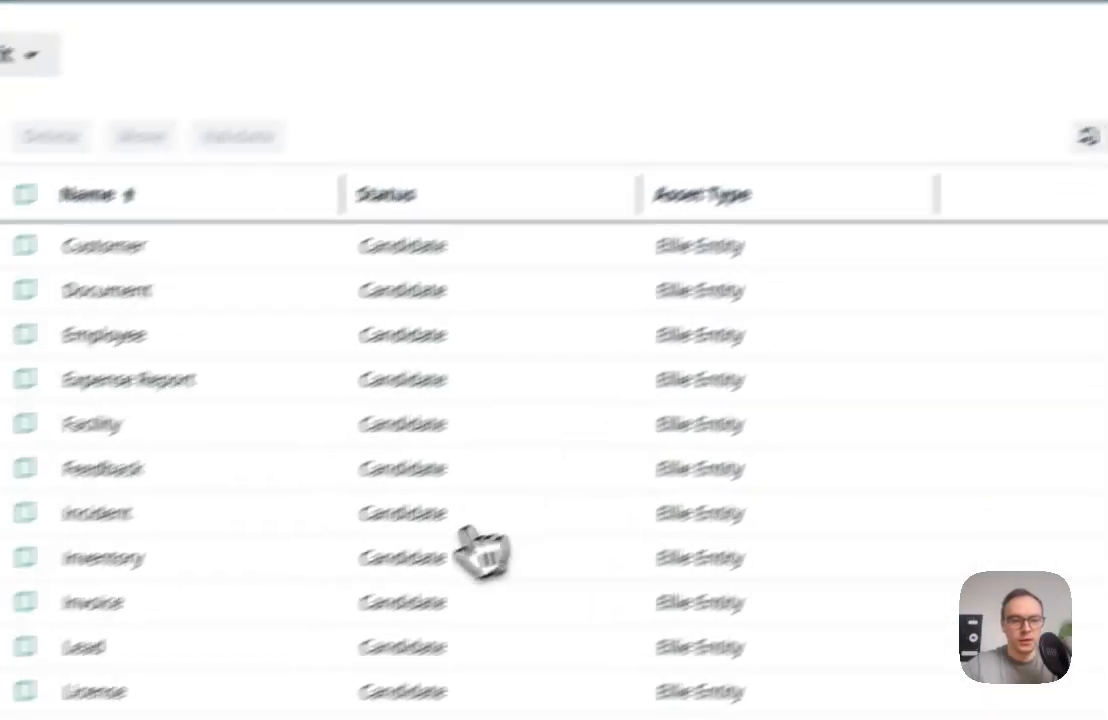
scroll(555, 515, down, 5)
scroll(562, 512, up, 3)
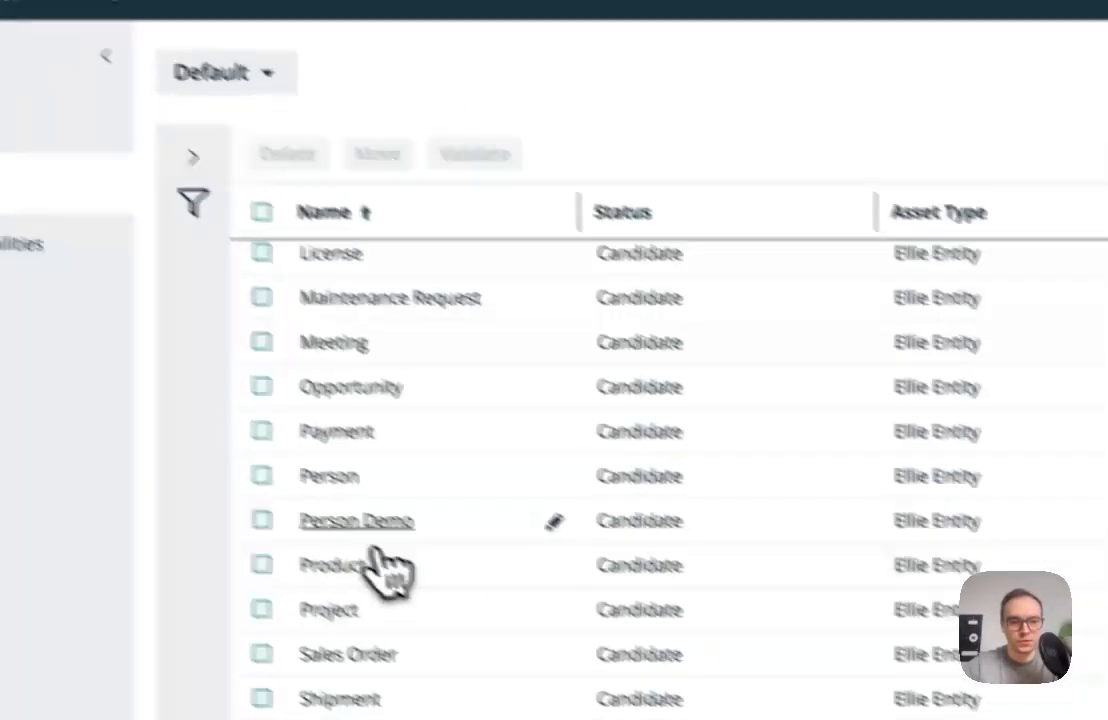
click(365, 521)
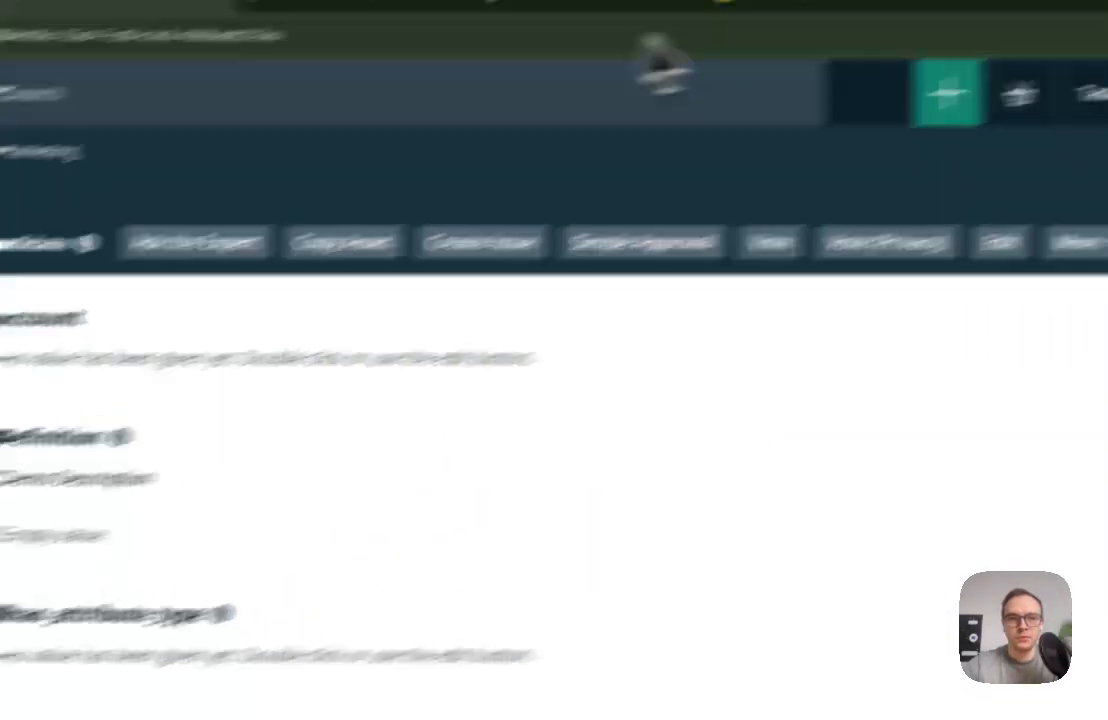
Switch to the Collibra Integration Scenarios presentation in Google Slides and present the Ellie is Master diagram full screen
click(553, 60)
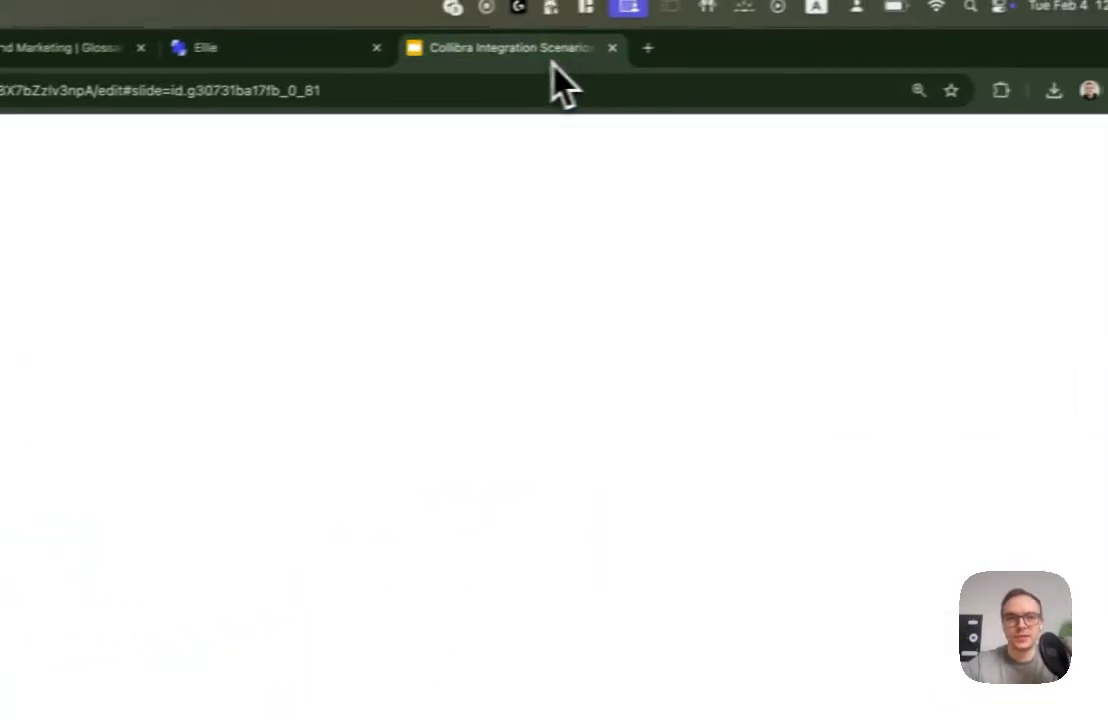
click(776, 160)
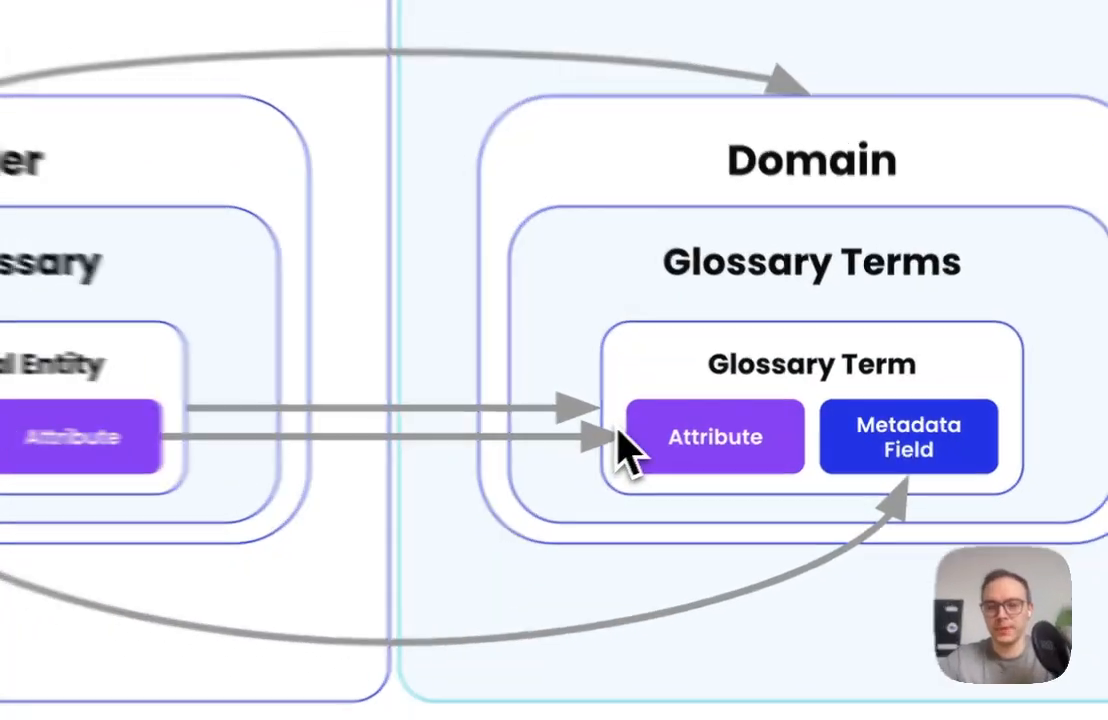
key(Right)
key(Left)
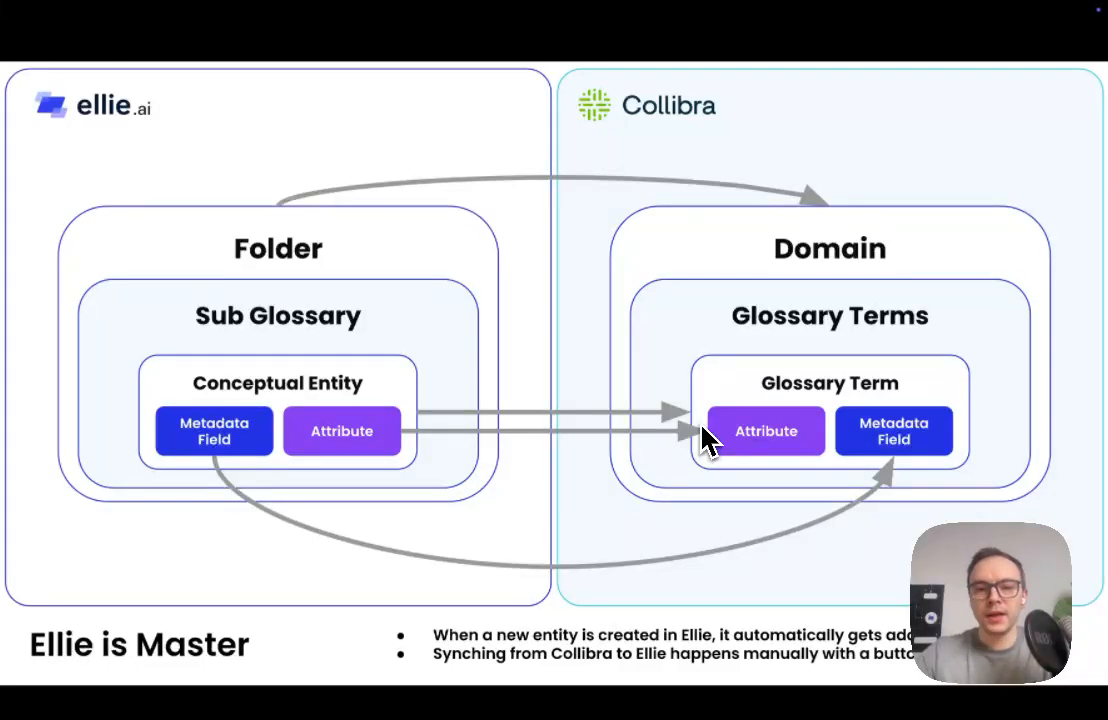
Go back through the slideshow to the Scope of the Integration slide listing the key deliverables
key(Left)
key(Left)
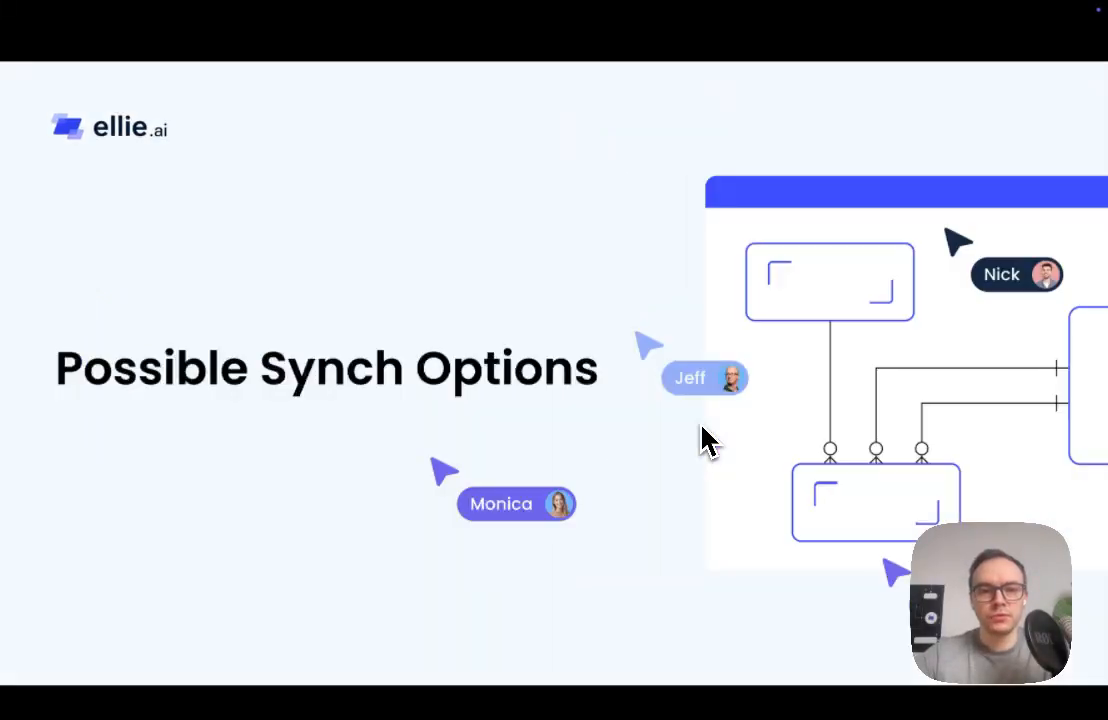
key(Right)
key(Left)
key(Left)
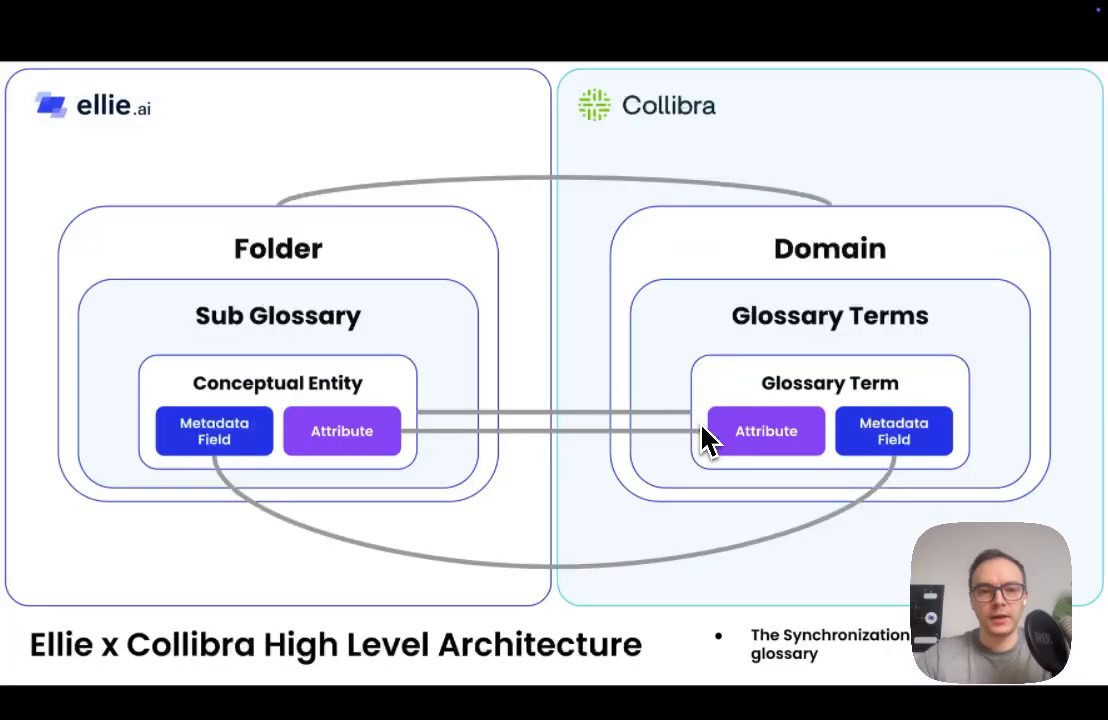
key(Right)
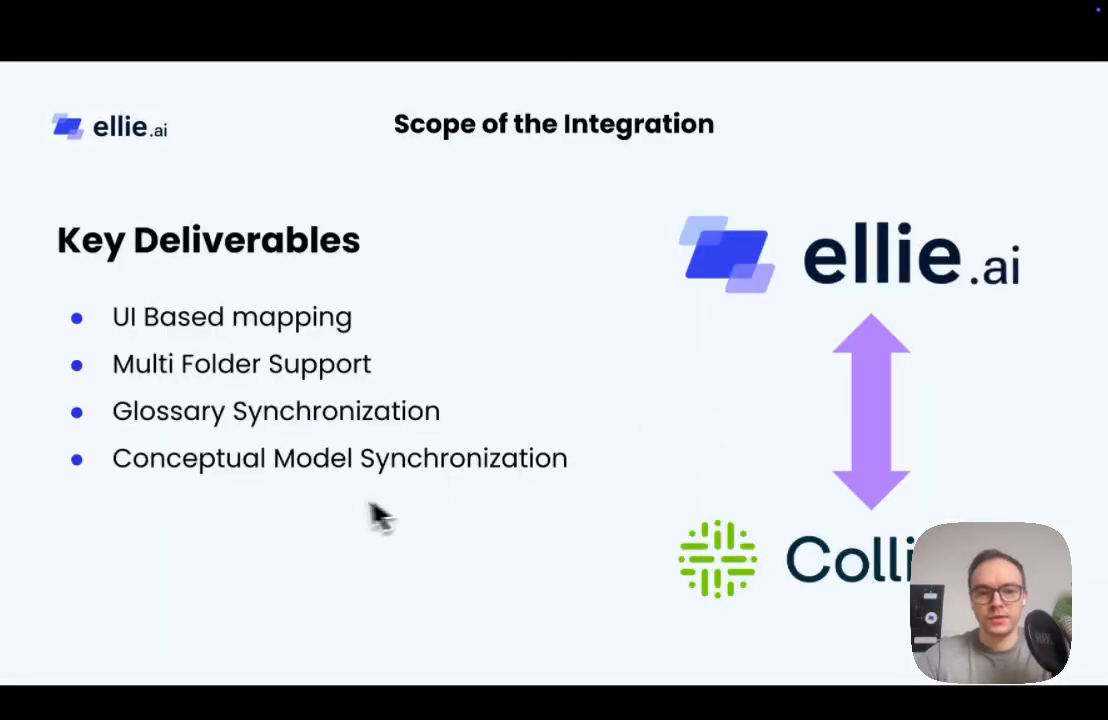